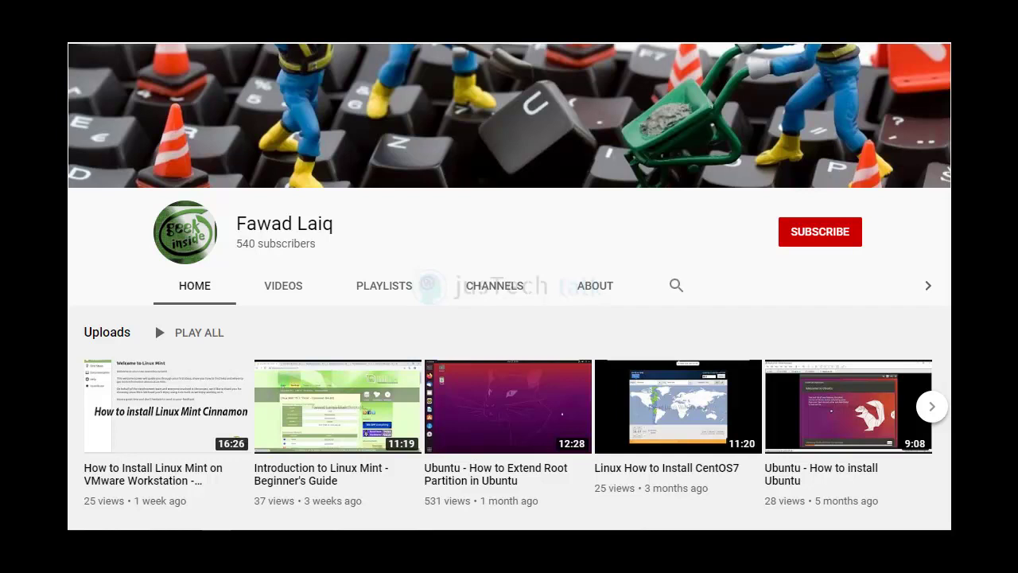
Step: Subscribe to the channel and set its notifications to All
{"action": "left_click", "coordinate": [826, 237]}
{"action": "left_click", "coordinate": [850, 233]}
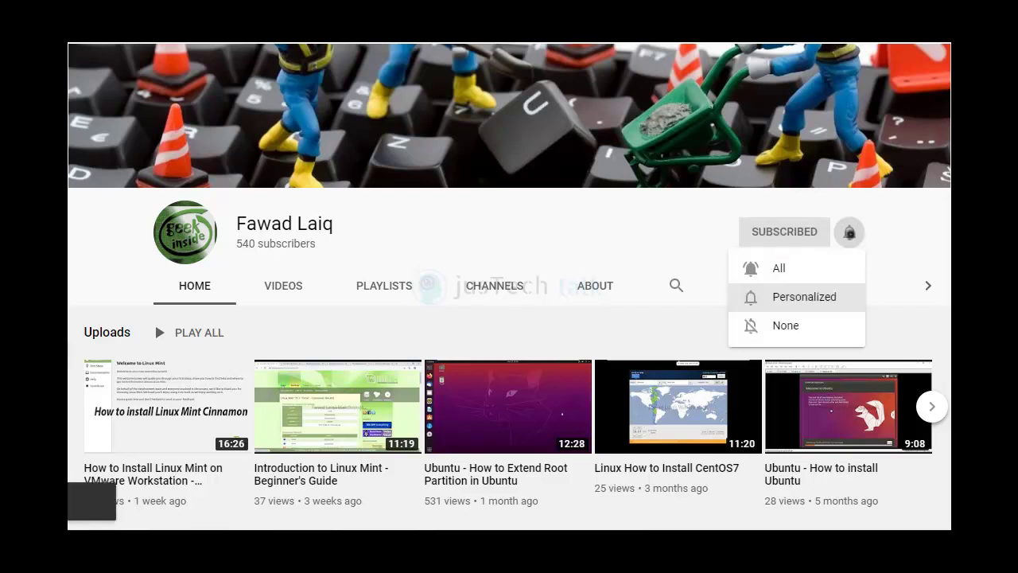
{"action": "left_click", "coordinate": [783, 267]}
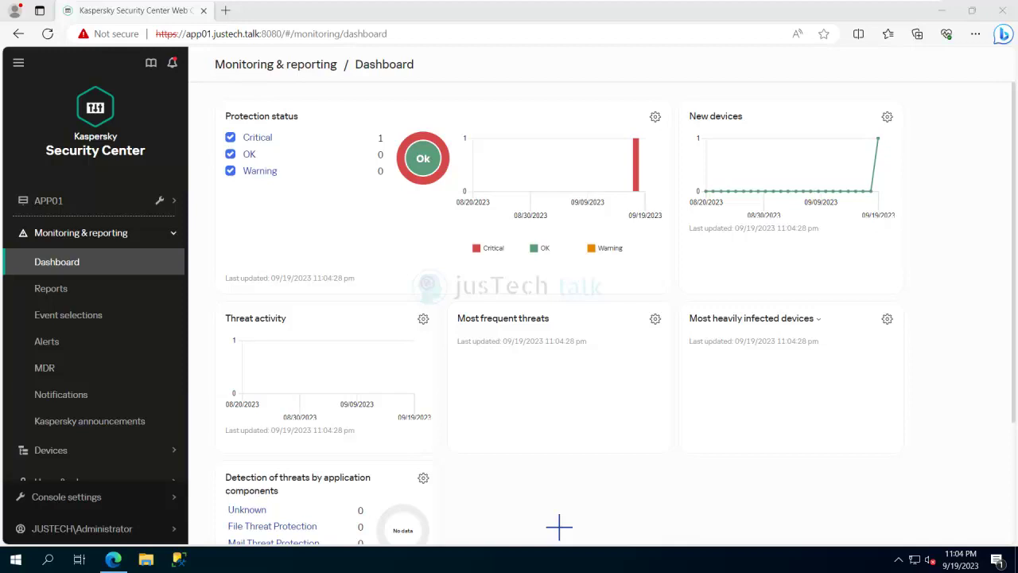
Step: Examine the columns of the current Kaspersky application versions list under Operations, then close the list
{"action": "left_click", "coordinate": [94, 232]}
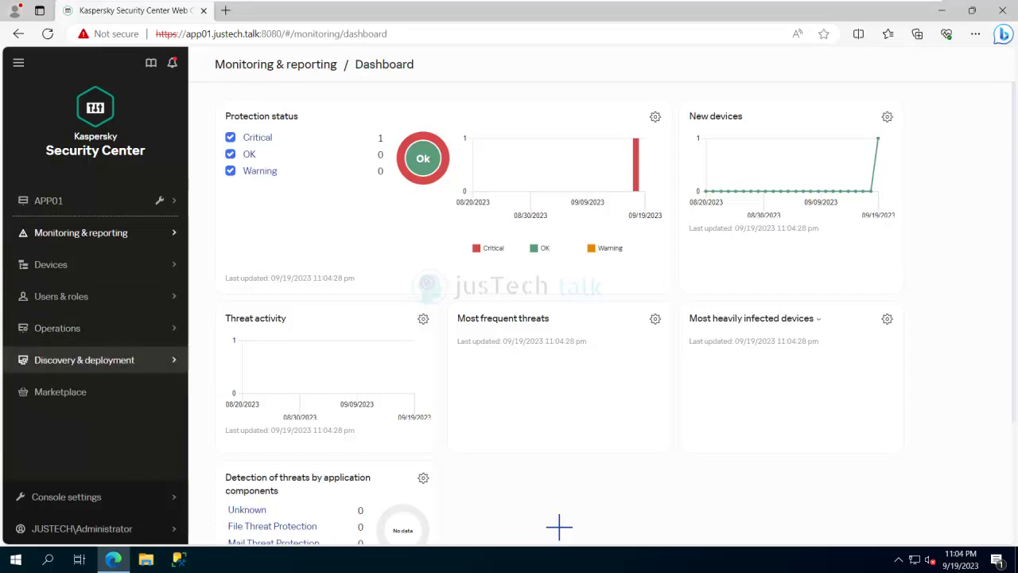
{"action": "left_click", "coordinate": [84, 359]}
{"action": "scroll", "coordinate": [87, 373], "scroll_direction": "down", "scroll_amount": 1}
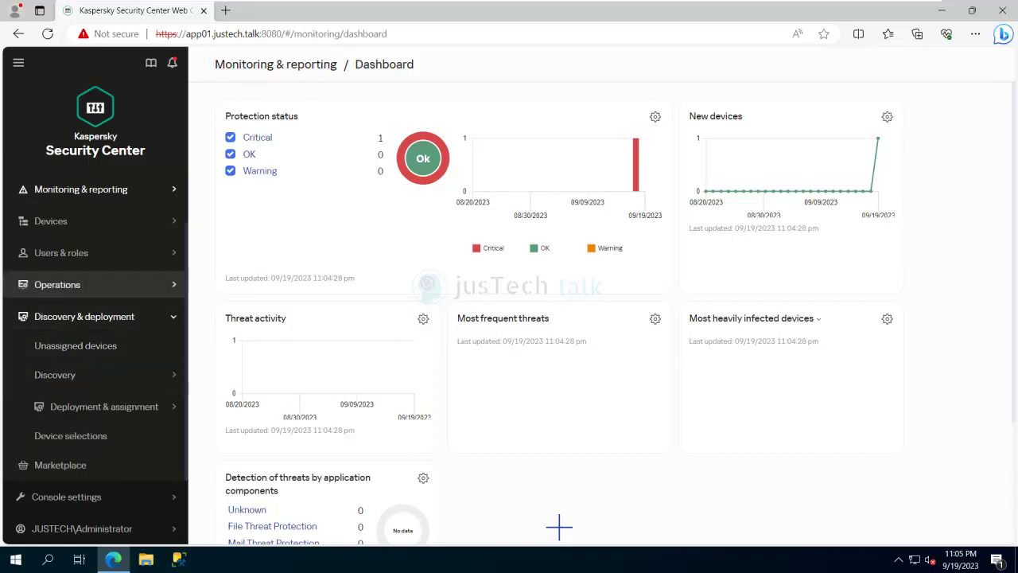
{"action": "left_click", "coordinate": [57, 284]}
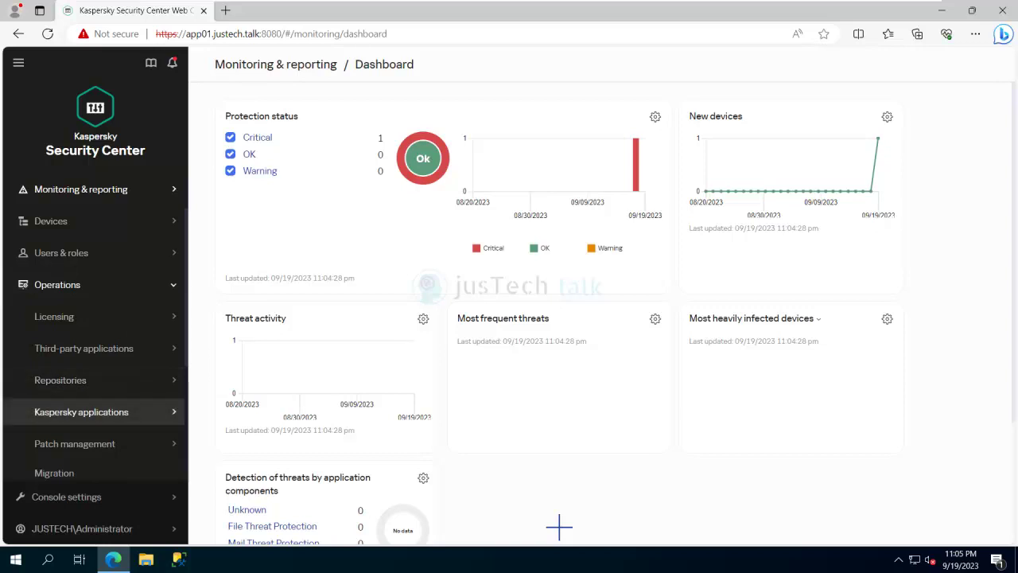
{"action": "left_click", "coordinate": [81, 411]}
{"action": "scroll", "coordinate": [81, 411], "scroll_direction": "down", "scroll_amount": 2}
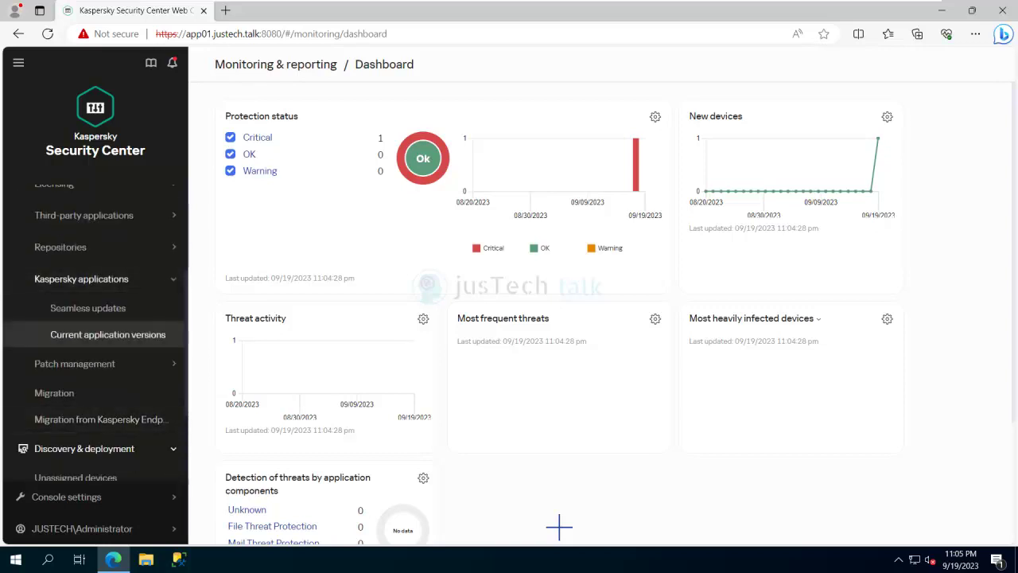
{"action": "left_click", "coordinate": [108, 334]}
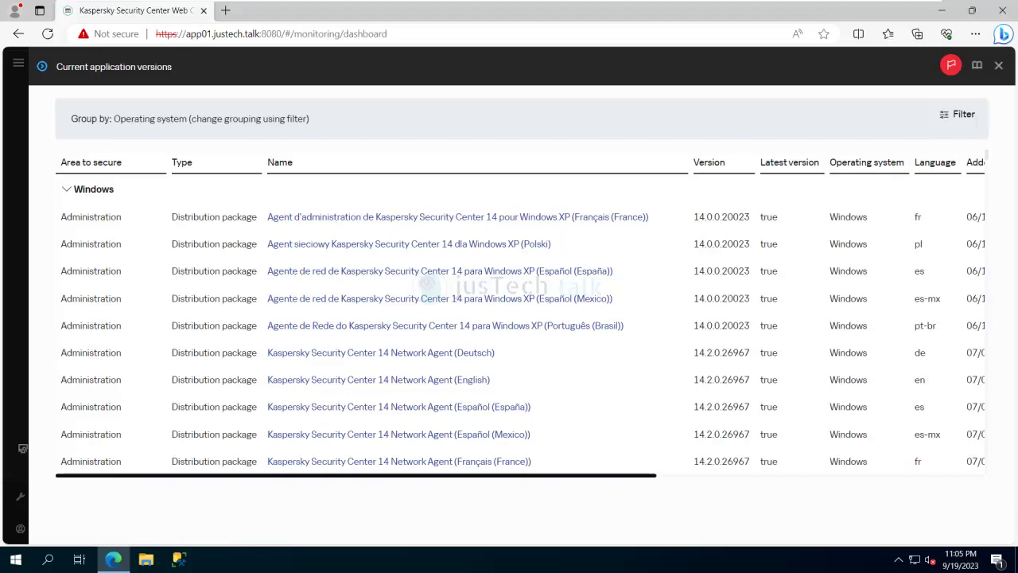
{"action": "left_click_drag", "start_coordinate": [557, 475], "coordinate": [684, 475]}
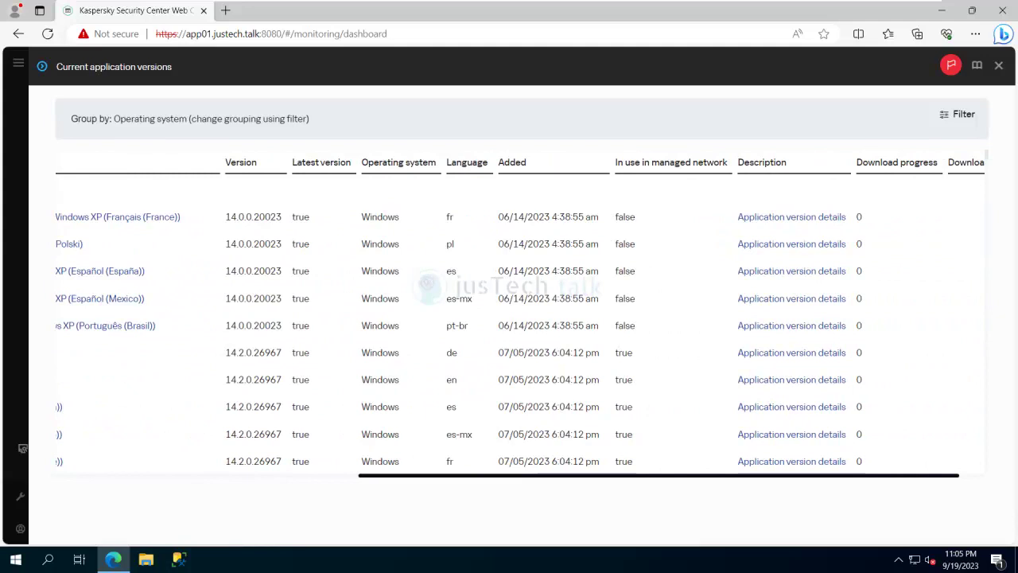
{"action": "left_click_drag", "start_coordinate": [684, 474], "coordinate": [356, 474]}
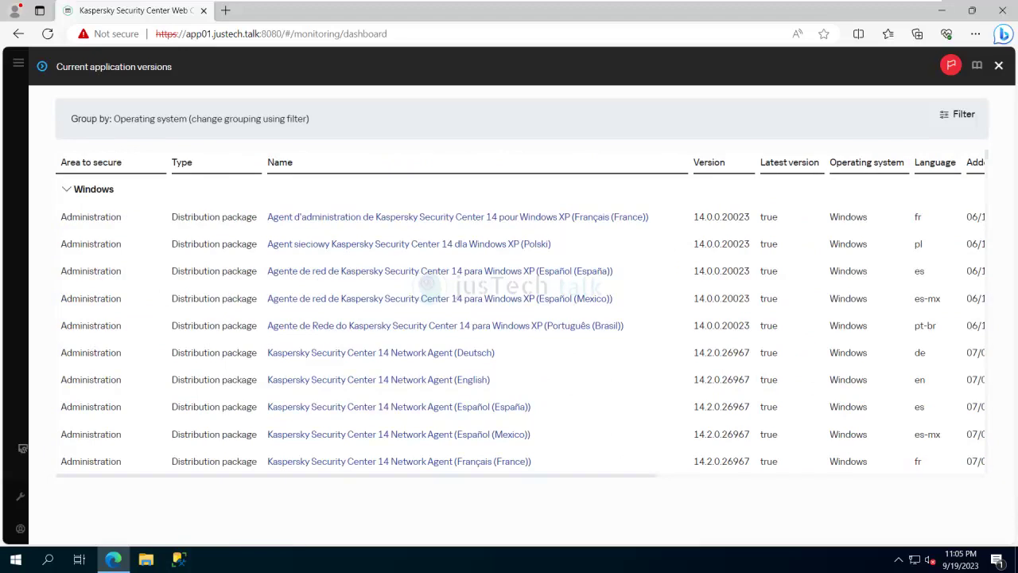
{"action": "left_click", "coordinate": [998, 65]}
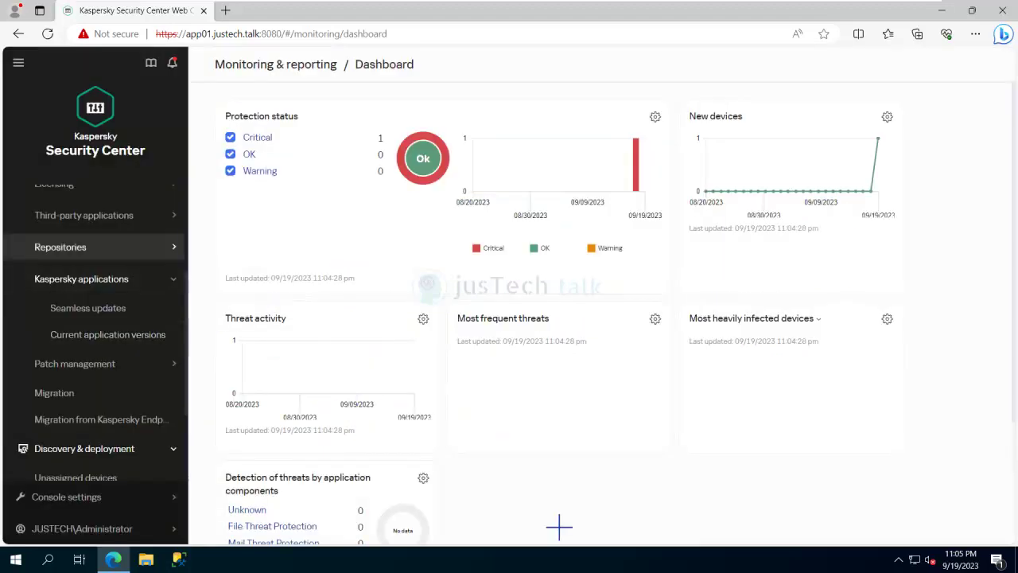
Step: Open the Installation packages repository and start adding a new package
{"action": "left_click", "coordinate": [59, 247]}
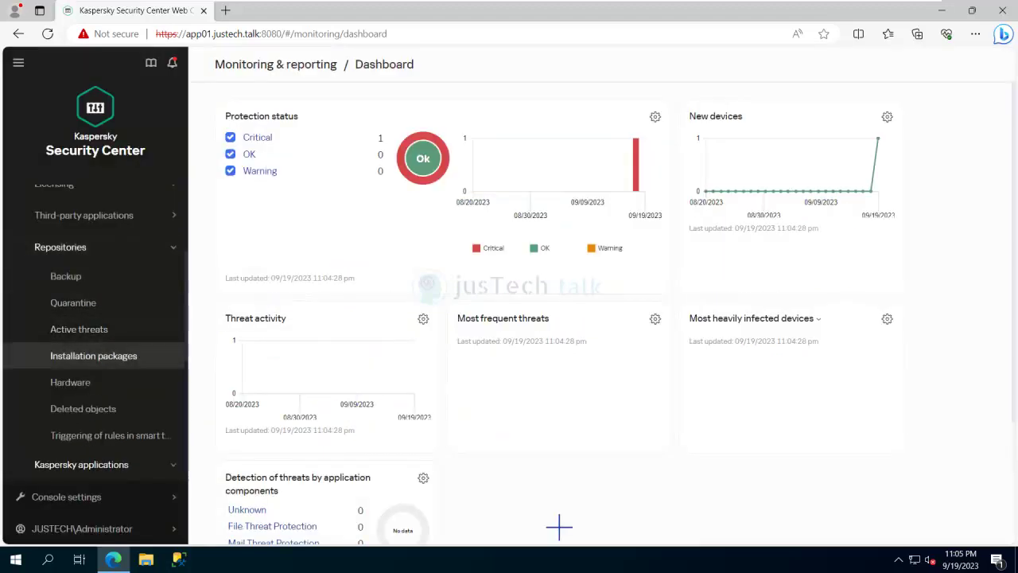
{"action": "left_click", "coordinate": [93, 355]}
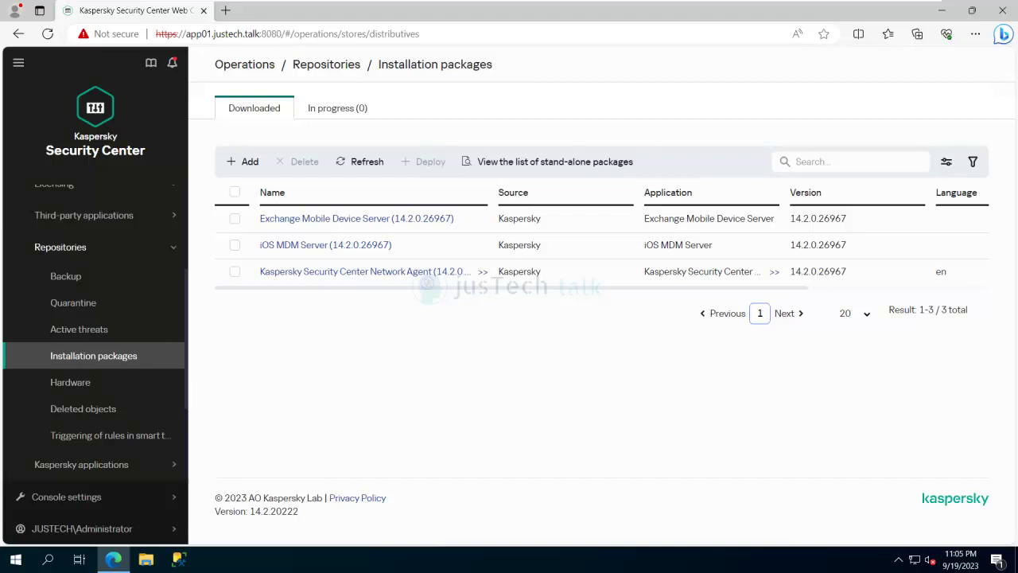
{"action": "left_click", "coordinate": [243, 162]}
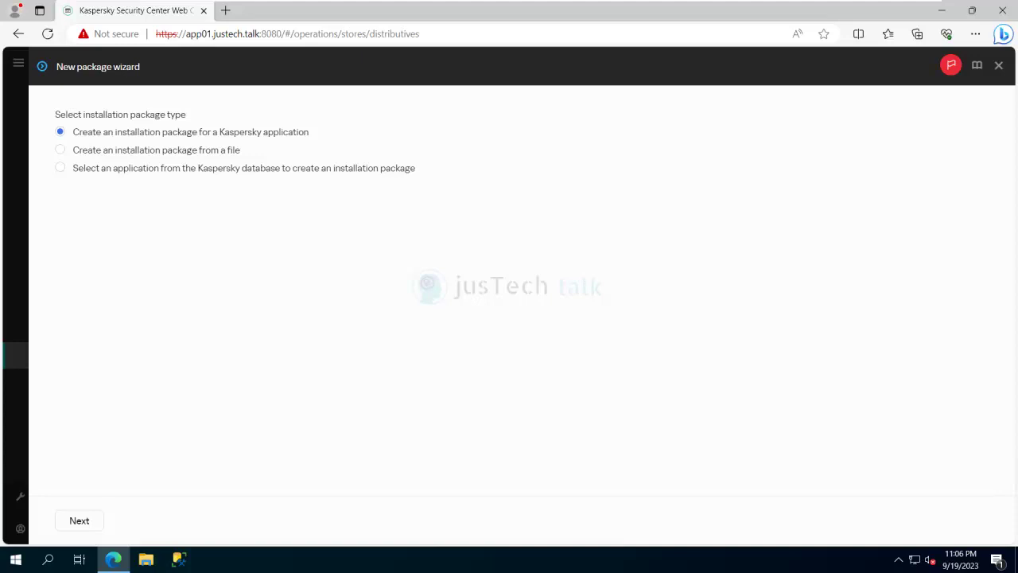
Step: Look at the wizard pages for creating a package from the Kaspersky database and from a file, returning to the package types
{"action": "left_click", "coordinate": [60, 167]}
{"action": "left_click", "coordinate": [79, 519]}
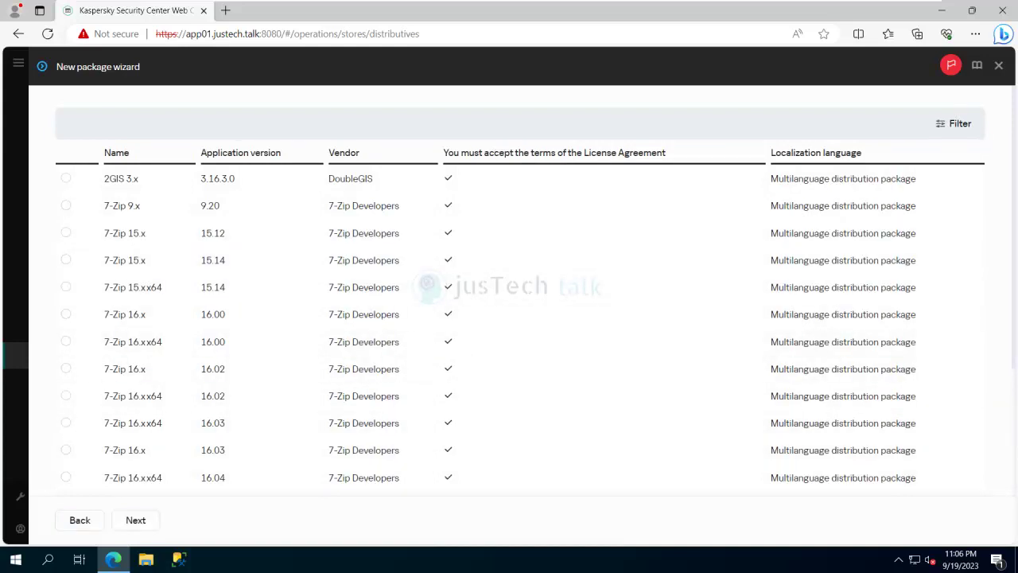
{"action": "left_click", "coordinate": [79, 520]}
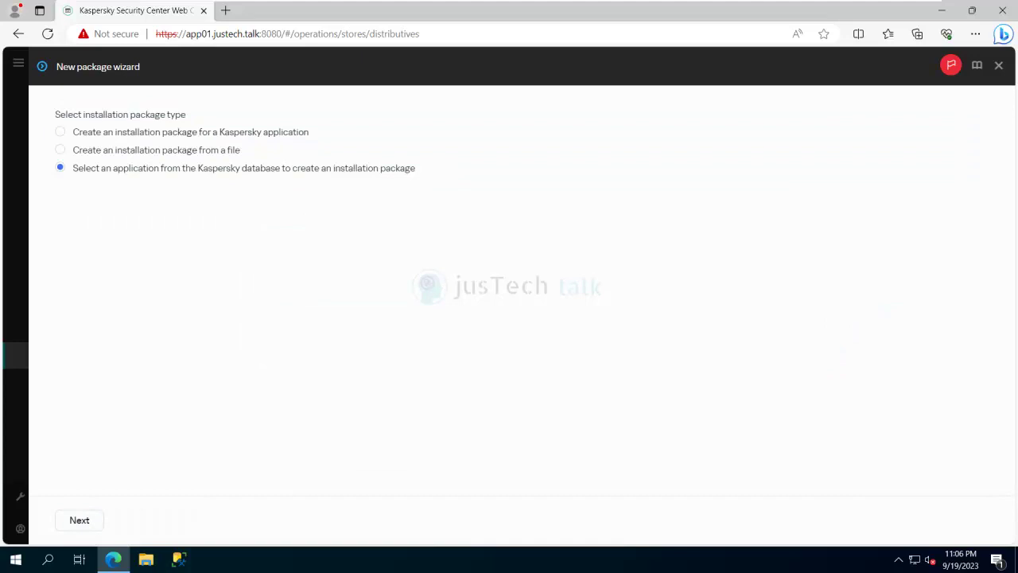
{"action": "left_click", "coordinate": [60, 149]}
{"action": "left_click", "coordinate": [79, 519]}
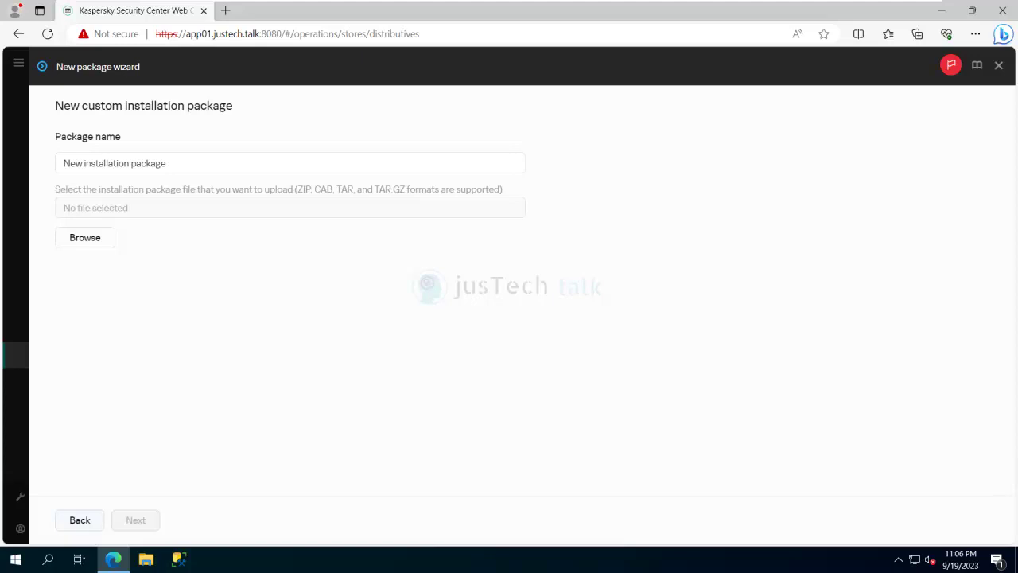
{"action": "left_click", "coordinate": [80, 520]}
Step: Choose to create an installation package for a Kaspersky application and browse the list of application versions
{"action": "left_click", "coordinate": [59, 131]}
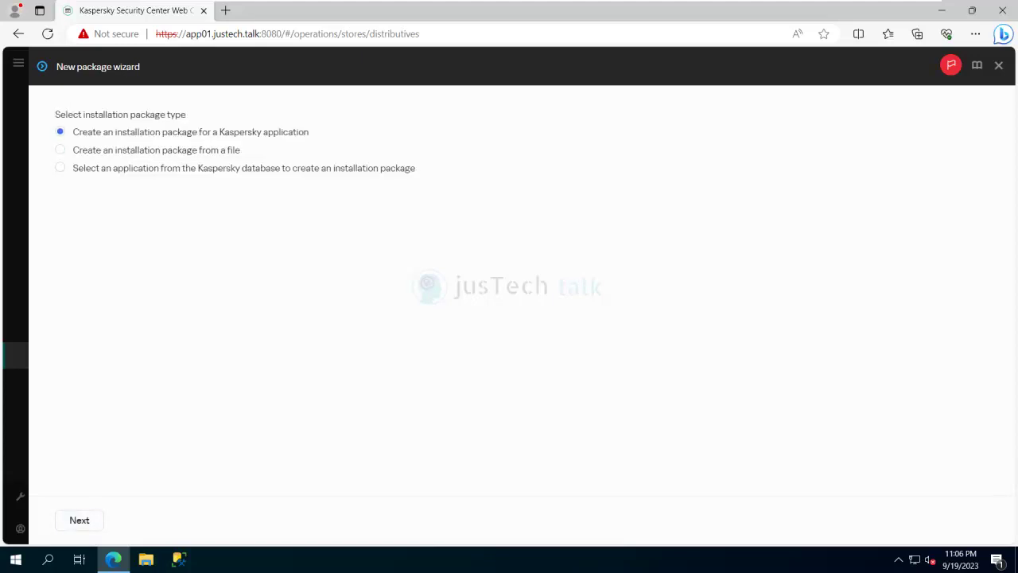
{"action": "left_click", "coordinate": [80, 519]}
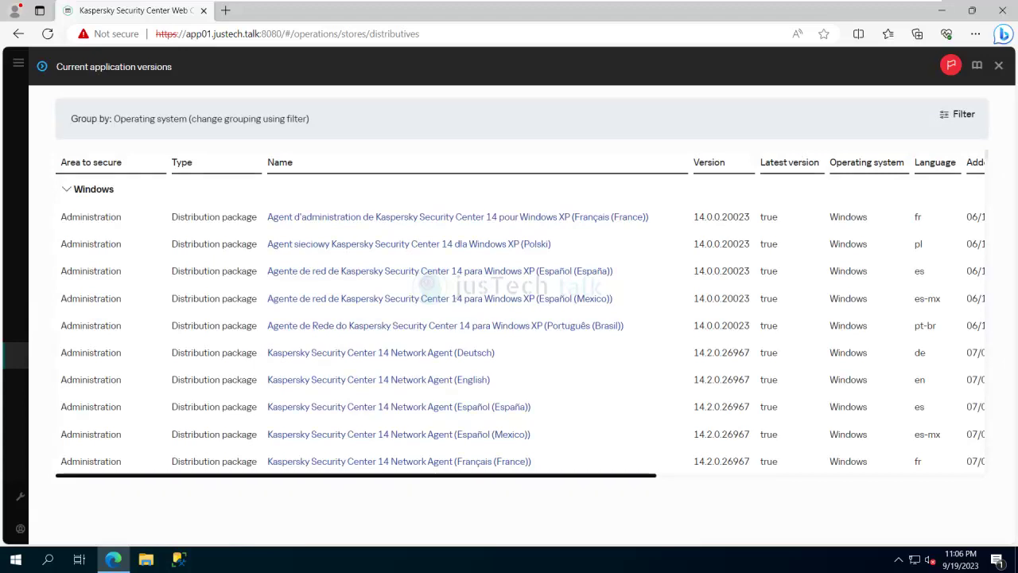
{"action": "mouse_move", "coordinate": [356, 475]}
{"action": "left_mouse_down"}
{"action": "mouse_move", "coordinate": [684, 475]}
{"action": "mouse_move", "coordinate": [355, 475]}
{"action": "left_mouse_up"}
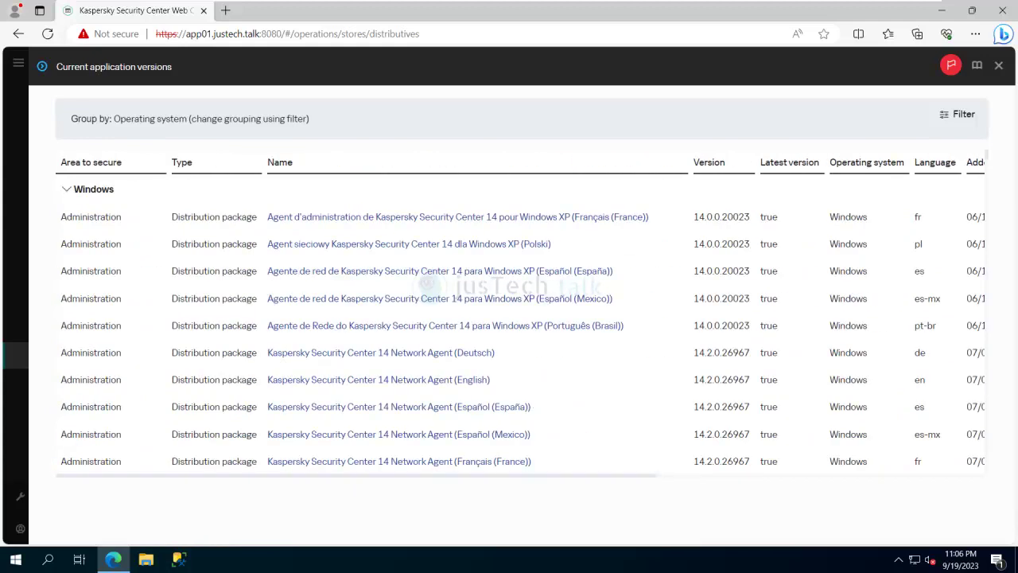
{"action": "scroll", "coordinate": [521, 317], "scroll_direction": "down", "scroll_amount": 10}
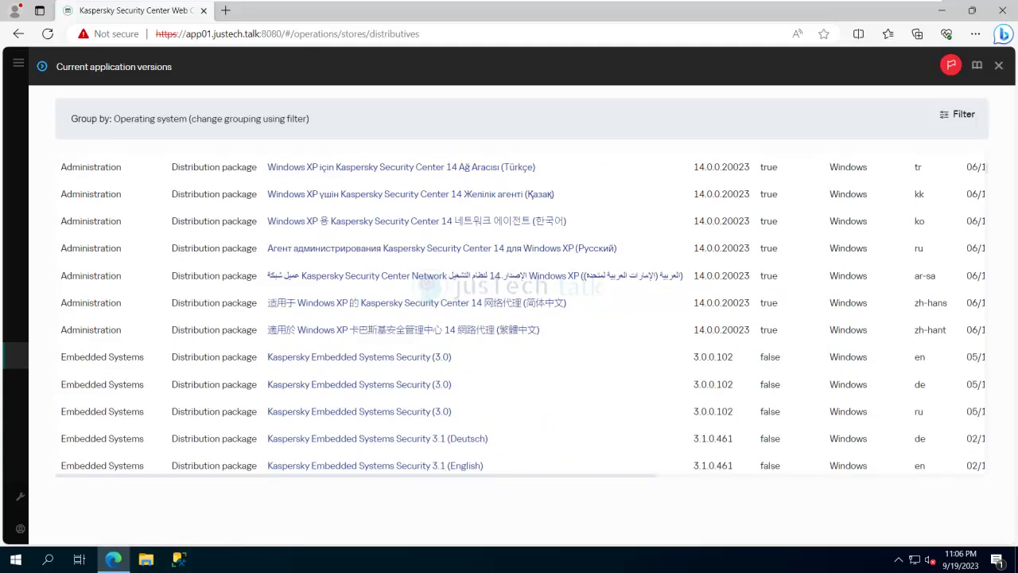
{"action": "scroll", "coordinate": [520, 318], "scroll_direction": "down", "scroll_amount": 9}
{"action": "scroll", "coordinate": [520, 318], "scroll_direction": "down", "scroll_amount": 6}
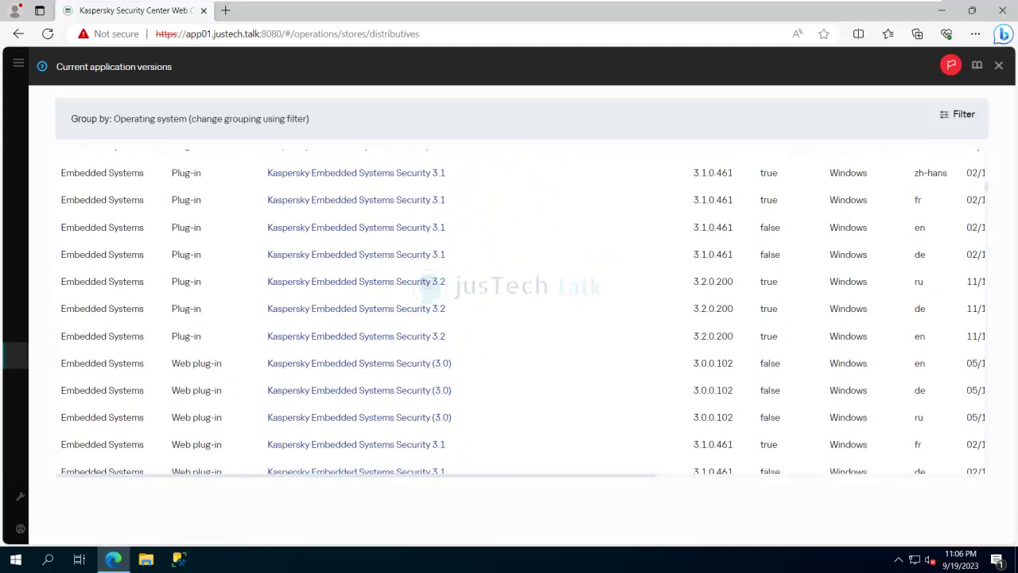
{"action": "scroll", "coordinate": [520, 317], "scroll_direction": "down", "scroll_amount": 2}
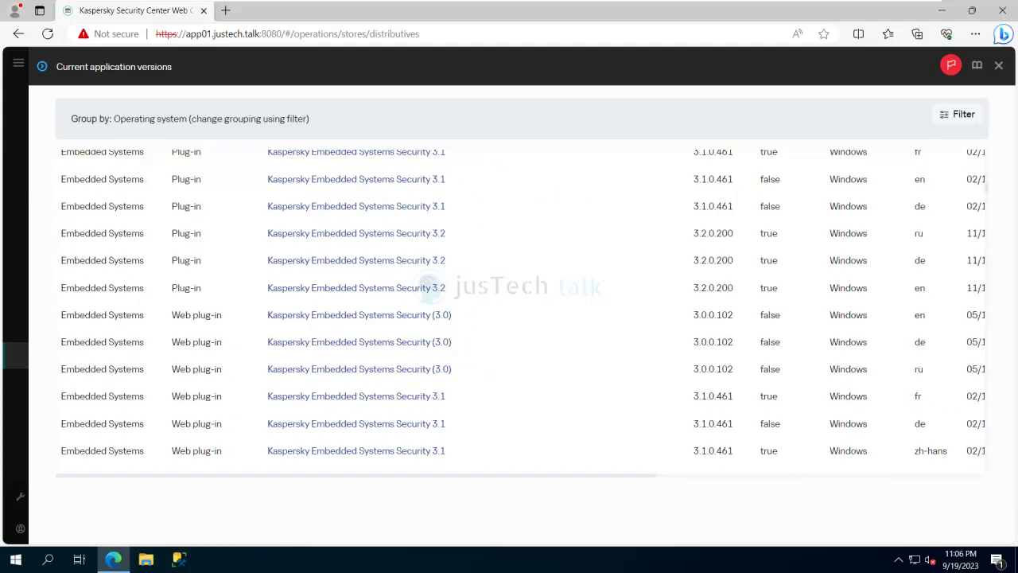
Step: Add a filter to the application versions list and set its property to Type
{"action": "left_click", "coordinate": [957, 114]}
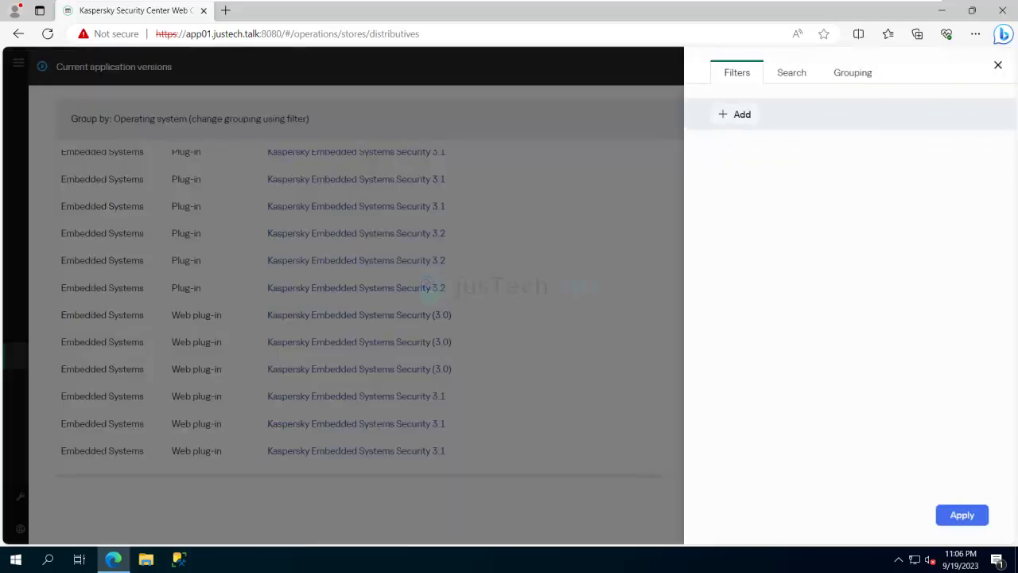
{"action": "left_click", "coordinate": [736, 114]}
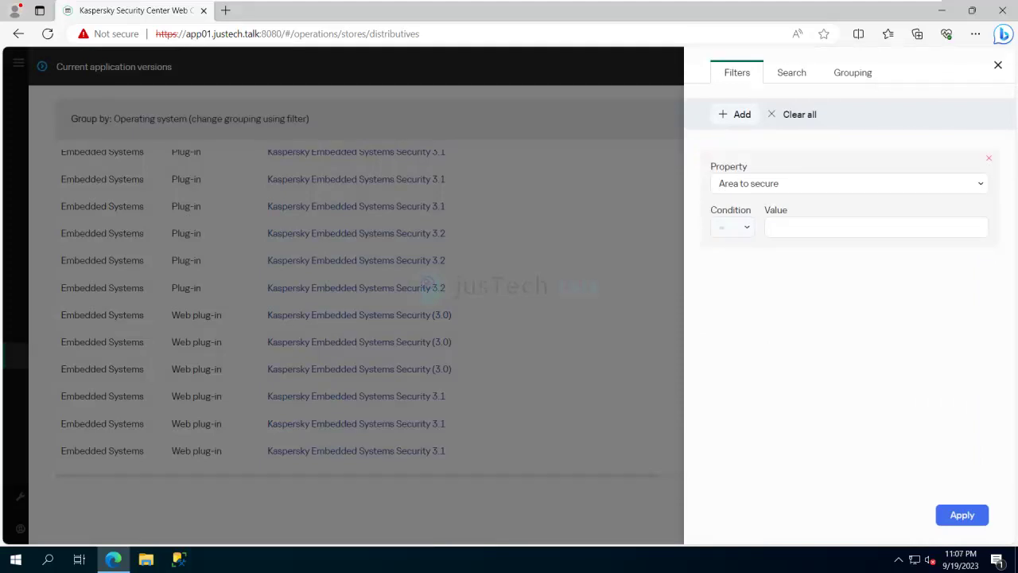
{"action": "left_click", "coordinate": [796, 183]}
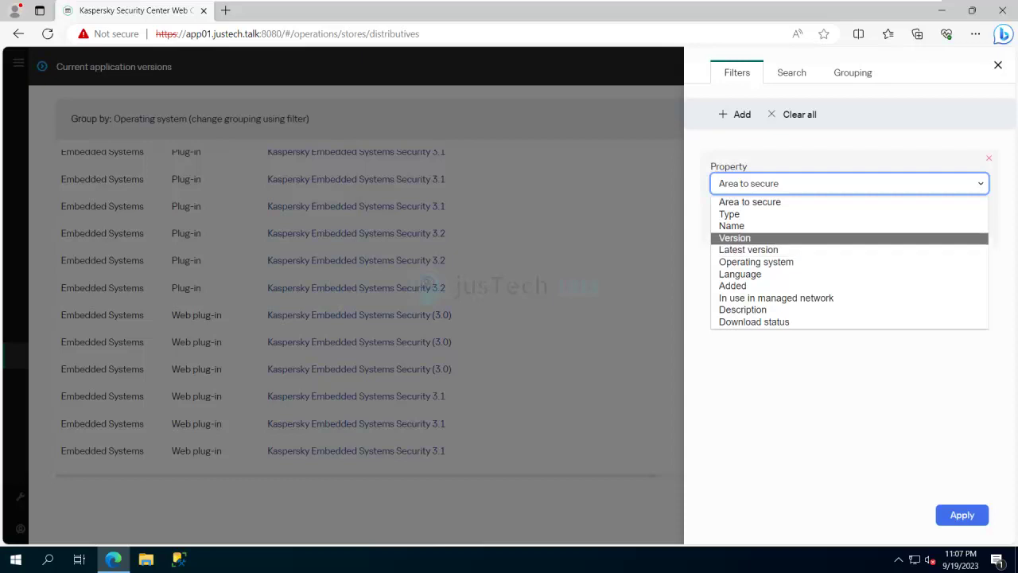
{"action": "key", "text": "Up"}
{"action": "key", "text": "Up"}
{"action": "key", "text": "Return"}
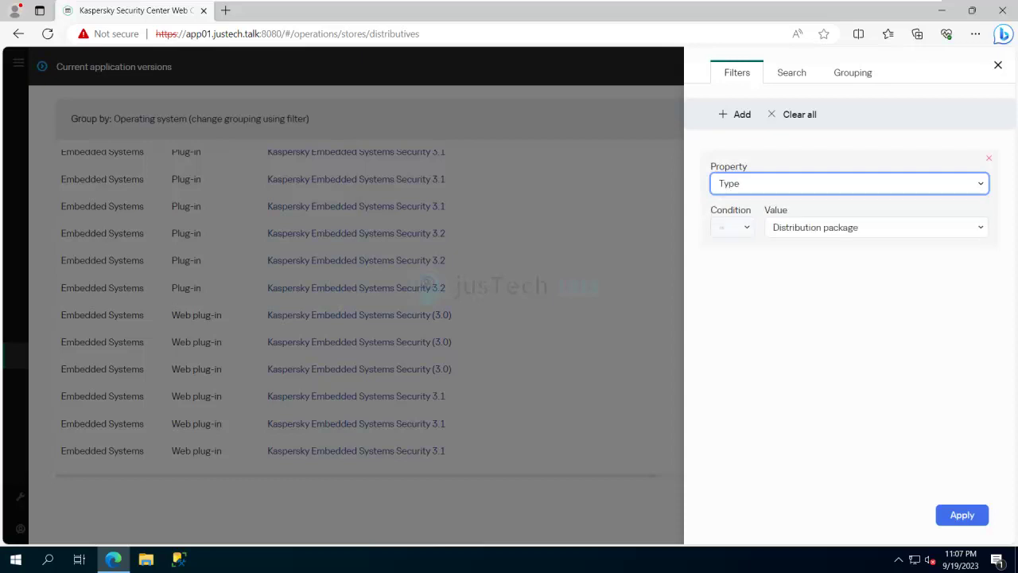
Step: Set the Type filter's value to Distribution package, apply it and close the filter settings
{"action": "left_click", "coordinate": [875, 227]}
{"action": "key", "text": "End"}
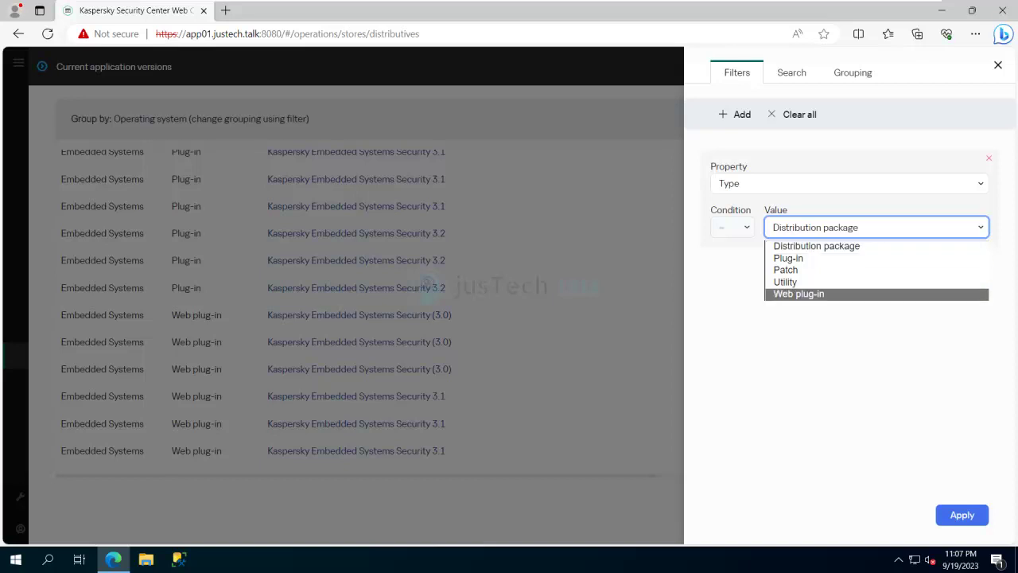
{"action": "key", "text": "Up"}
{"action": "key", "text": "Up"}
{"action": "key", "text": "Up"}
{"action": "key", "text": "Up"}
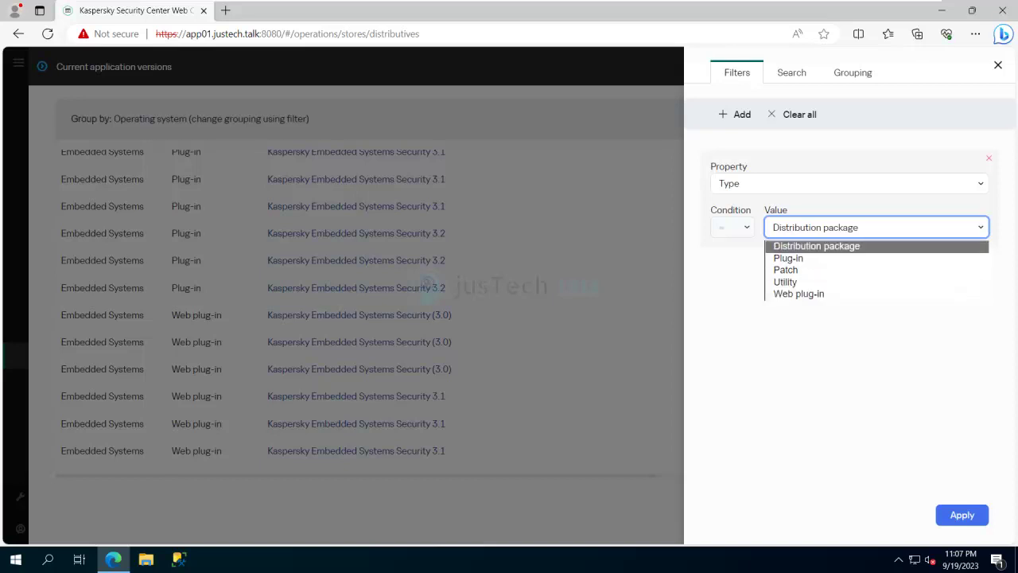
{"action": "key", "text": "Return"}
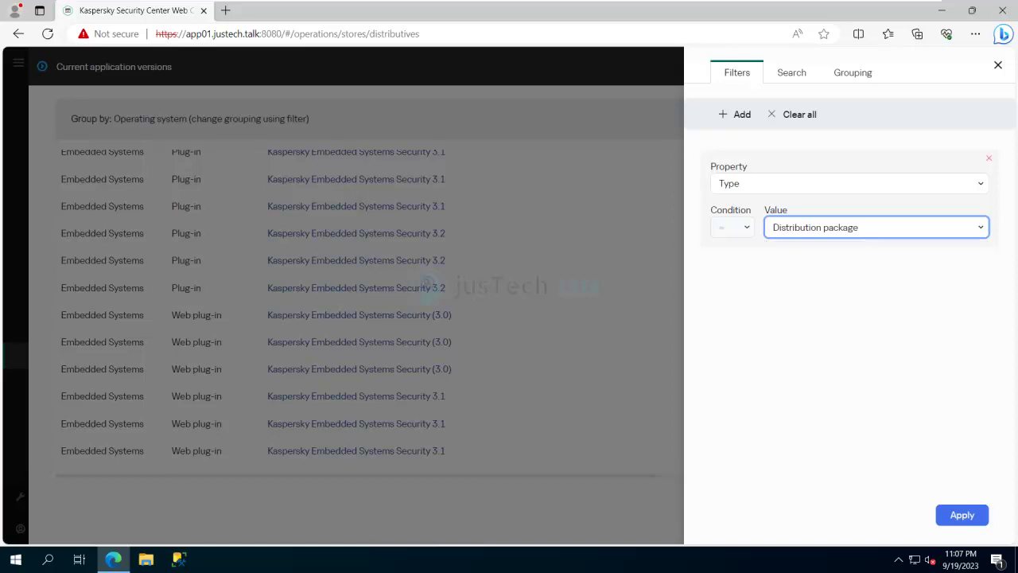
{"action": "key", "text": "Tab"}
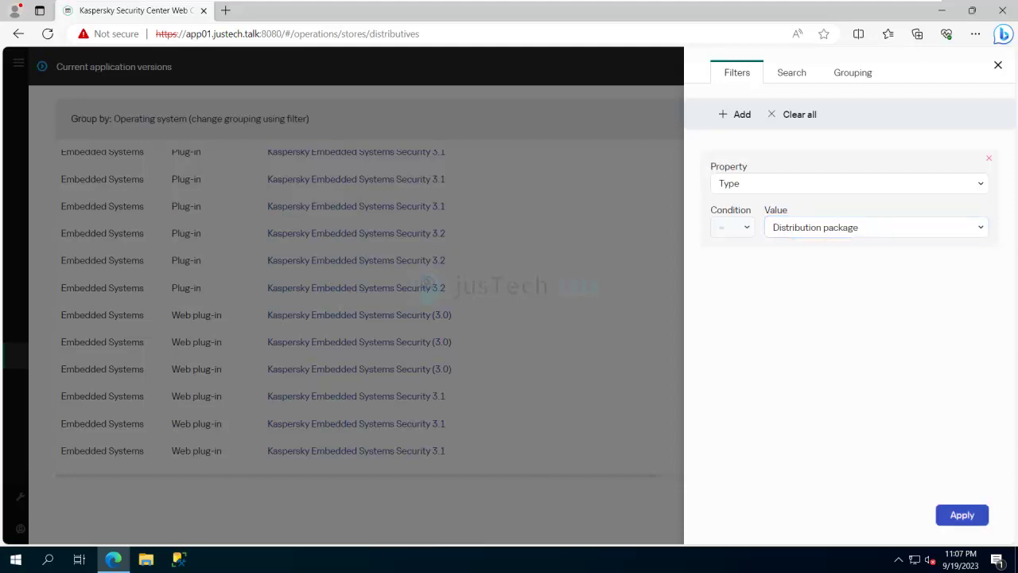
{"action": "key", "text": "Return"}
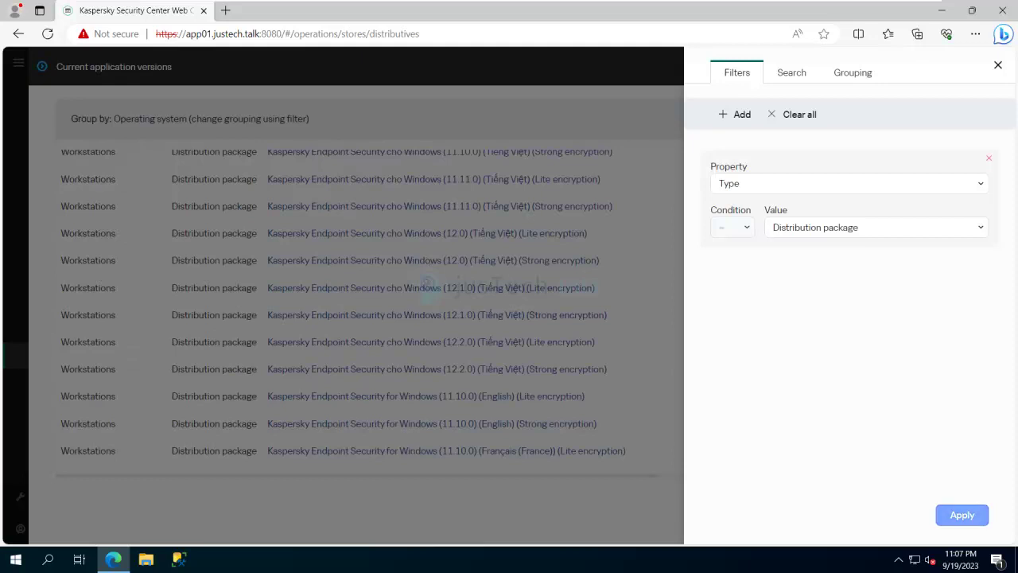
{"action": "key", "text": "Escape"}
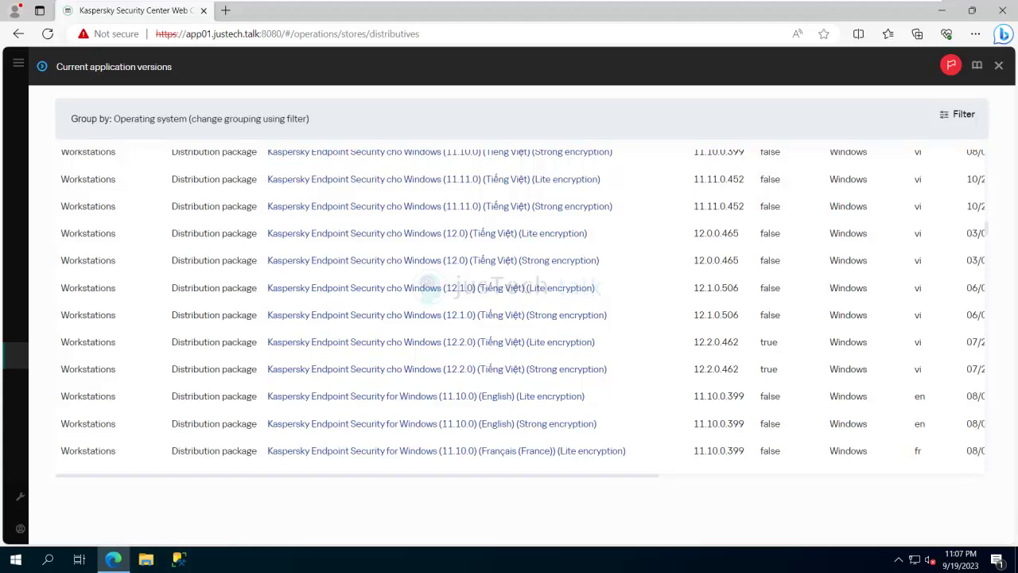
Step: Add a second filter to the application versions list and set its property to Language
{"action": "scroll", "coordinate": [524, 307], "scroll_direction": "up", "scroll_amount": 15}
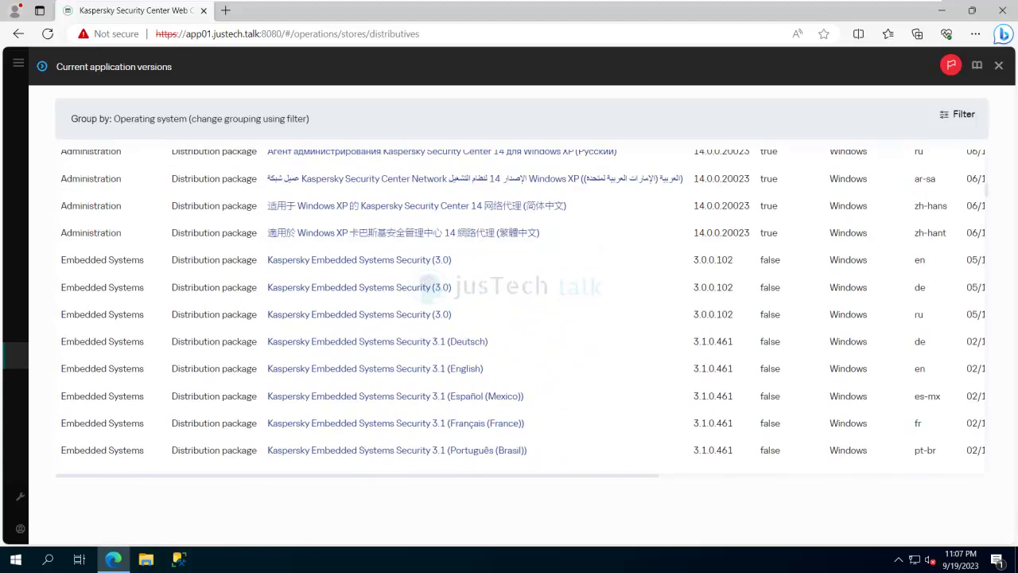
{"action": "left_click", "coordinate": [958, 113]}
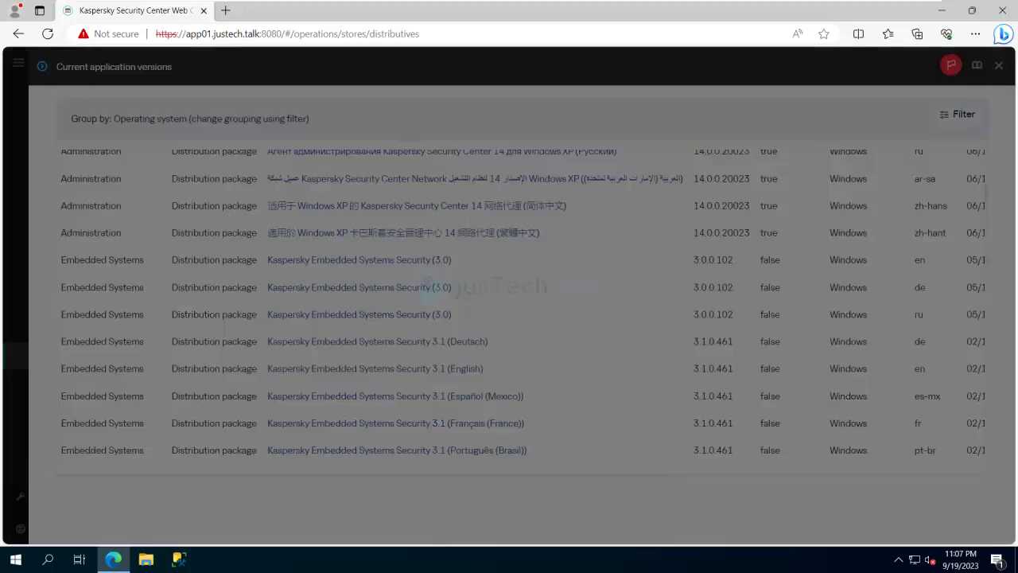
{"action": "left_click", "coordinate": [735, 114]}
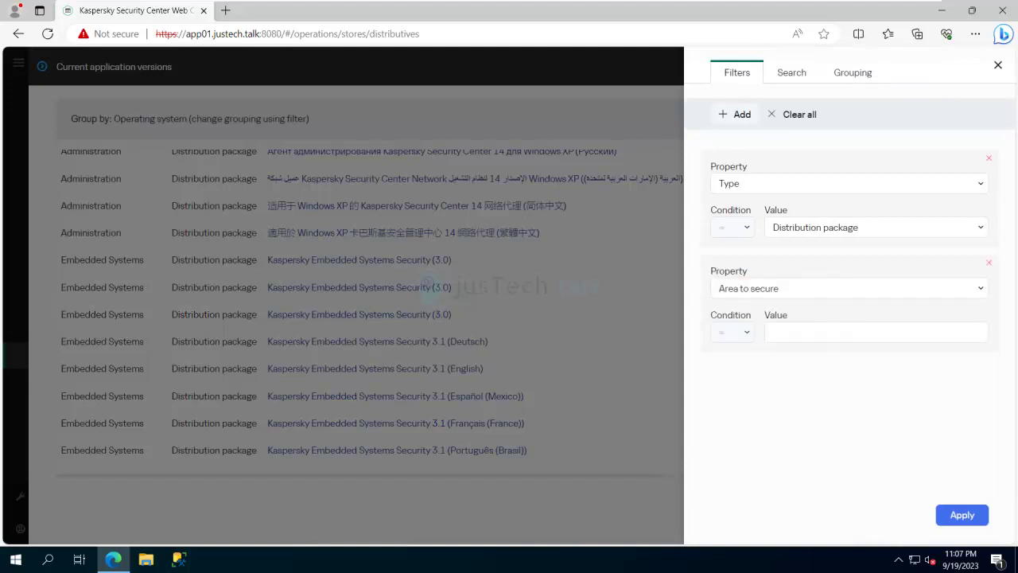
{"action": "left_click", "coordinate": [849, 288]}
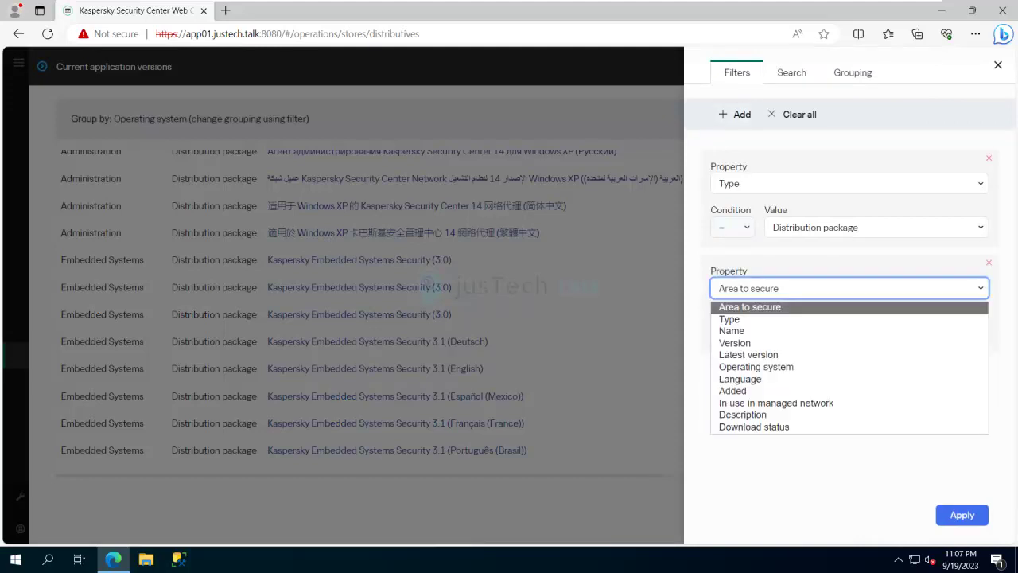
{"action": "key", "text": "Down"}
{"action": "key", "text": "Down"}
{"action": "key", "text": "Down"}
{"action": "key", "text": "Down"}
{"action": "key", "text": "Down"}
{"action": "key", "text": "Down"}
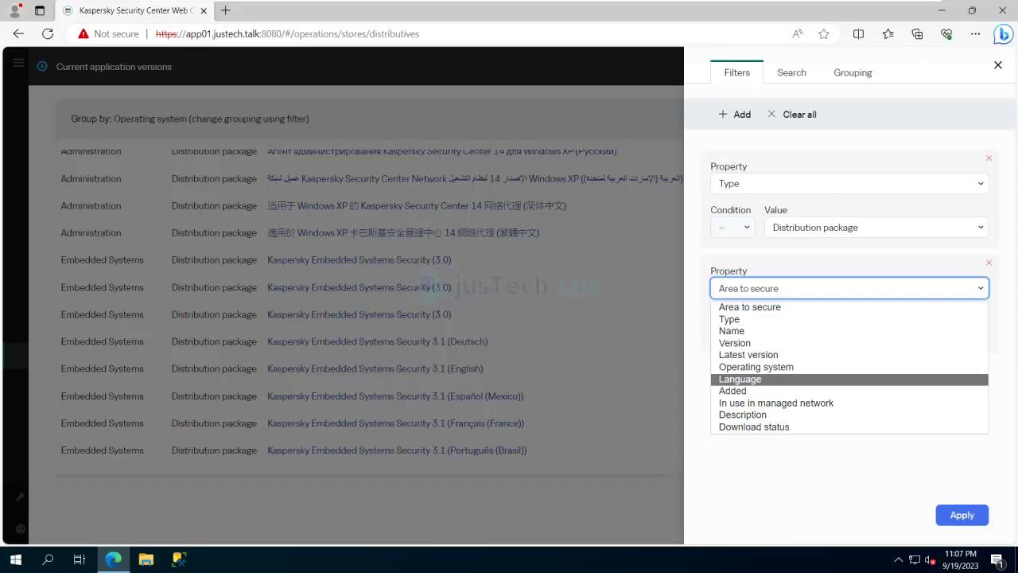
{"action": "key", "text": "Return"}
Step: Set the Language filter's value to English, apply it and close the filter settings
{"action": "left_click", "coordinate": [875, 332]}
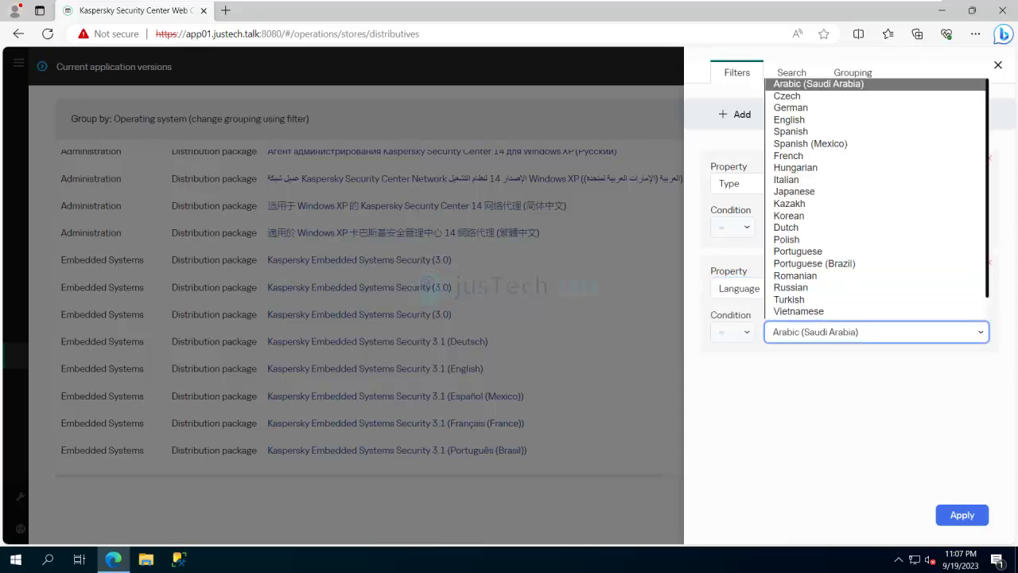
{"action": "key", "text": "Return"}
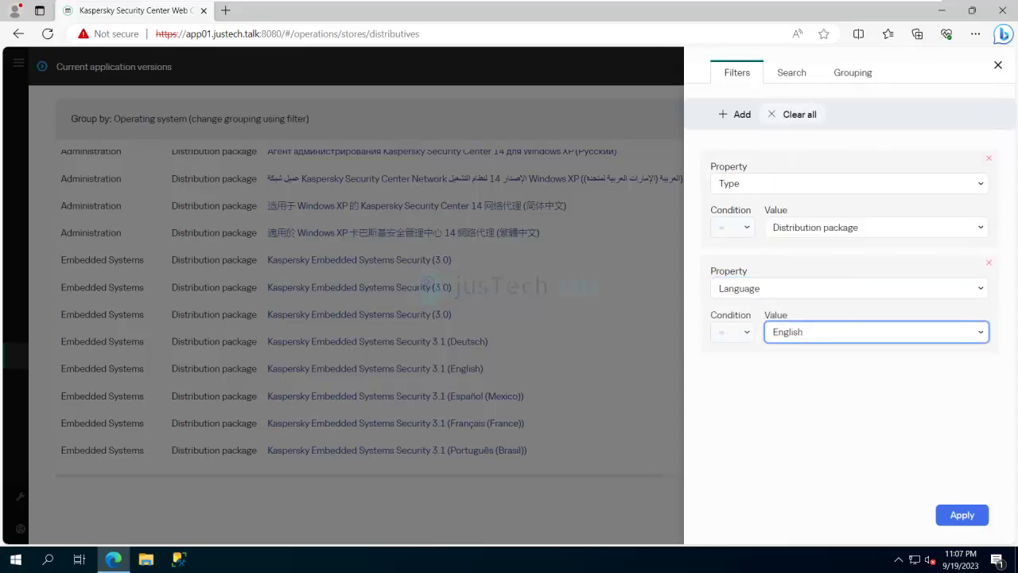
{"action": "left_click", "coordinate": [961, 514]}
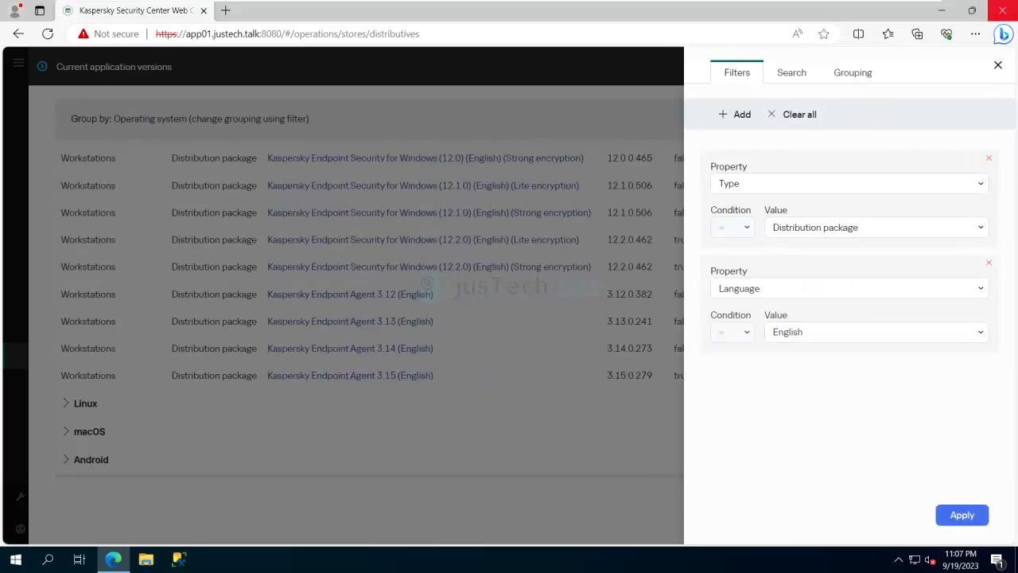
{"action": "left_click", "coordinate": [997, 65]}
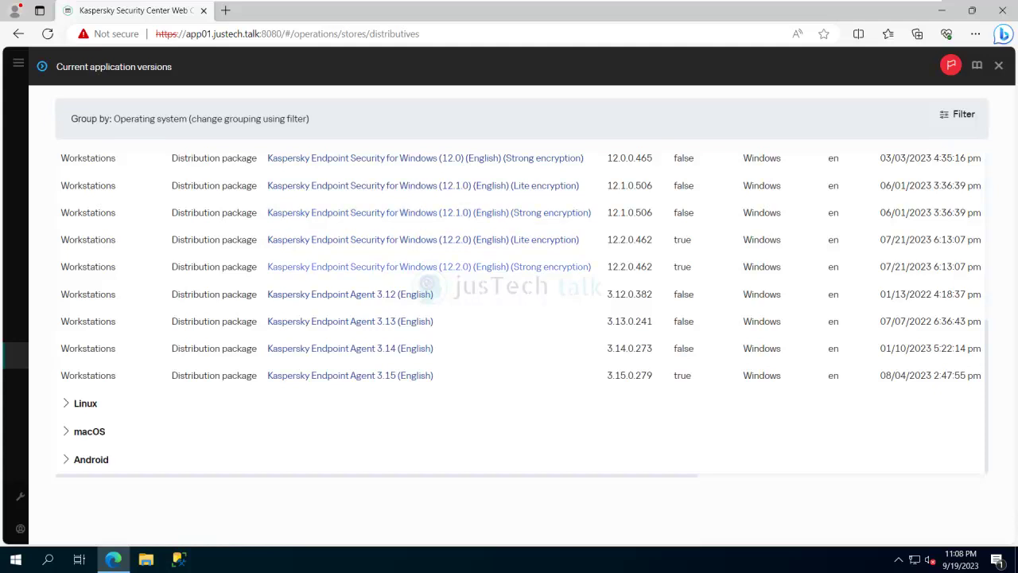
Step: View the details of Kaspersky Endpoint Security for Windows (12.2.0) (English) (Strong encryption) and return to the installation packages
{"action": "left_click", "coordinate": [428, 266]}
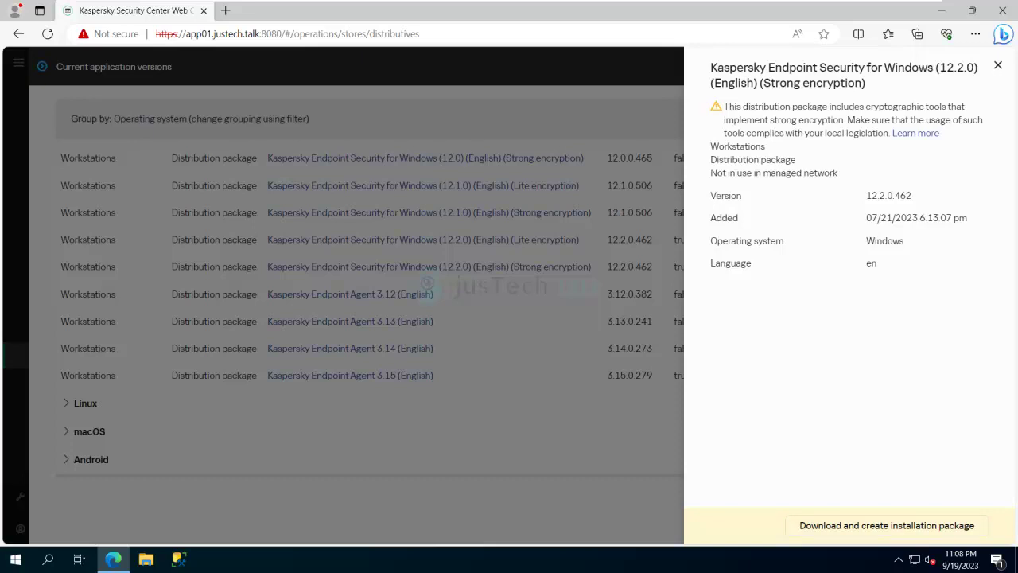
{"action": "key", "text": "Escape"}
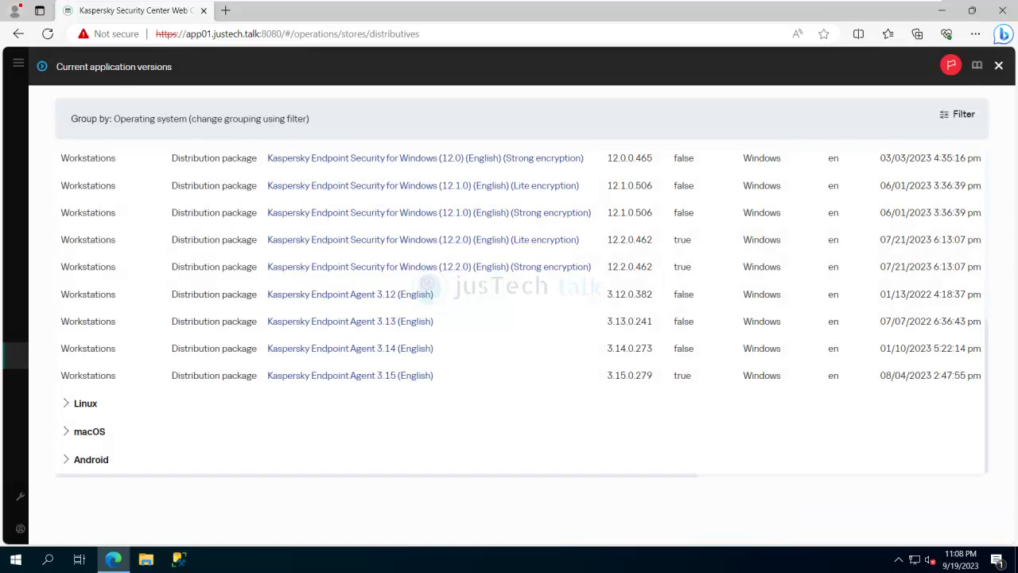
{"action": "key", "text": "Escape"}
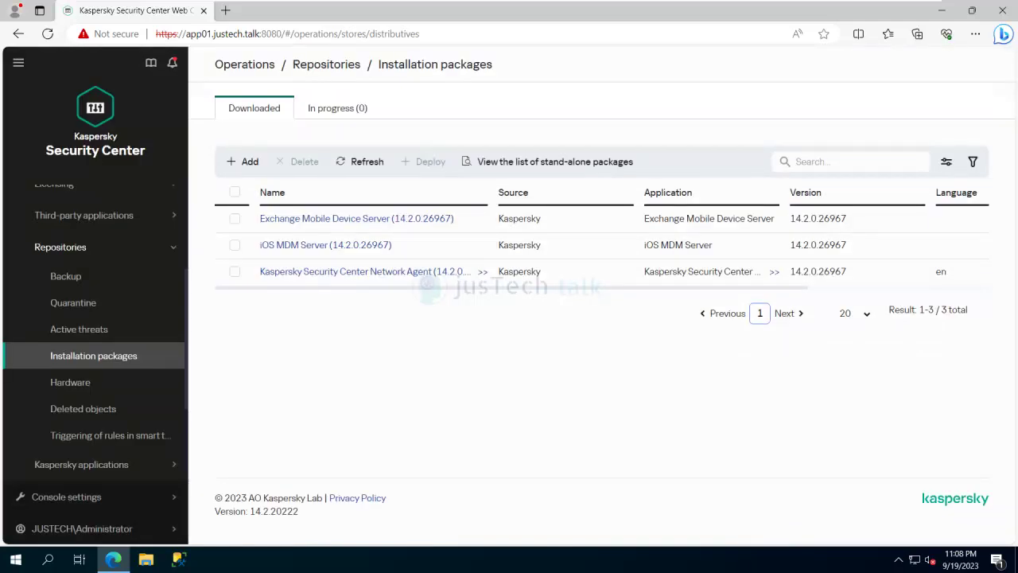
Step: Switch to File Explorer, create a folder named KES 12.2 in Downloads and run keswin_12.2.0.462_en_aes256
{"action": "left_click", "coordinate": [146, 559]}
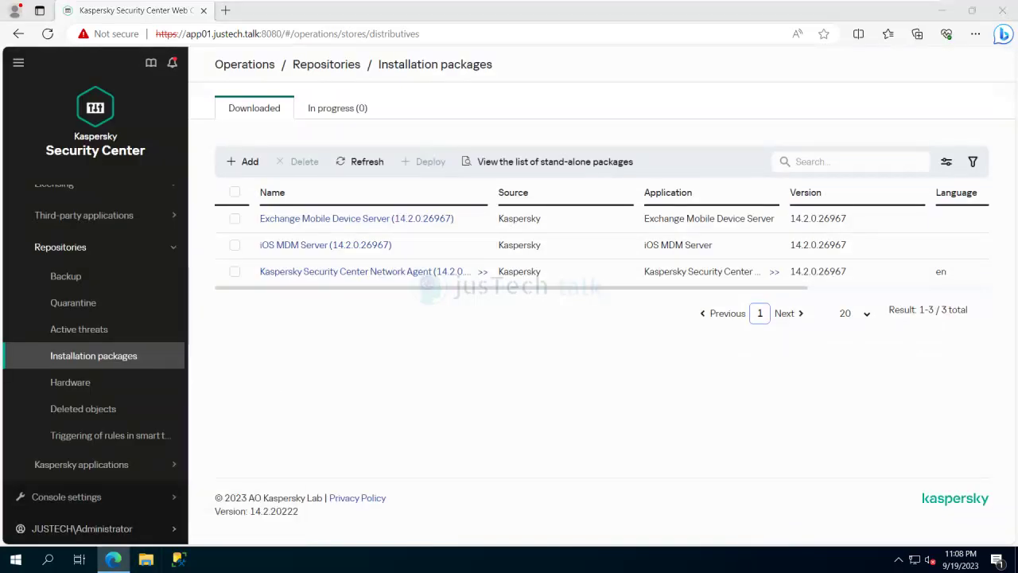
{"action": "key", "text": "super+e"}
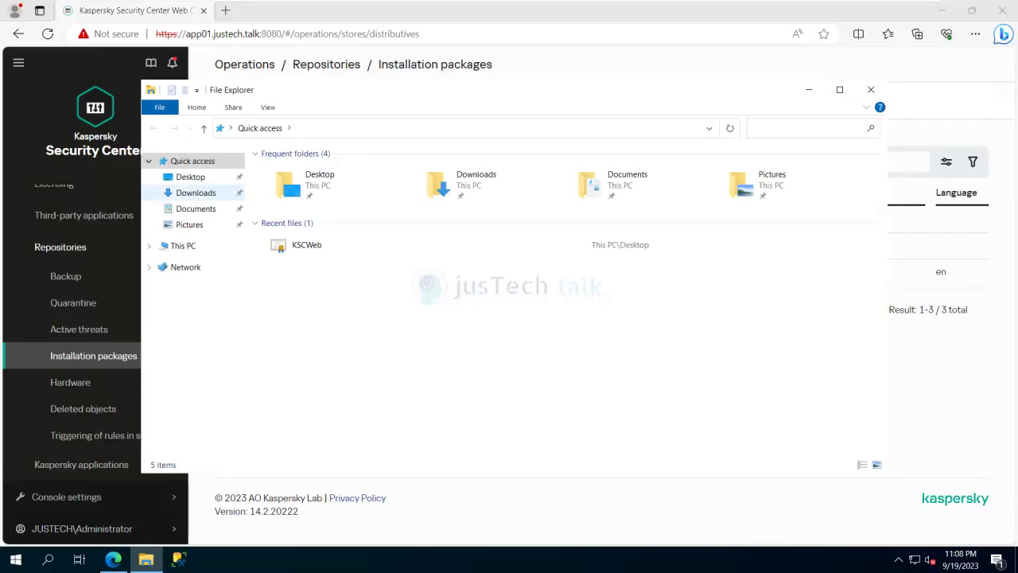
{"action": "left_click", "coordinate": [196, 192]}
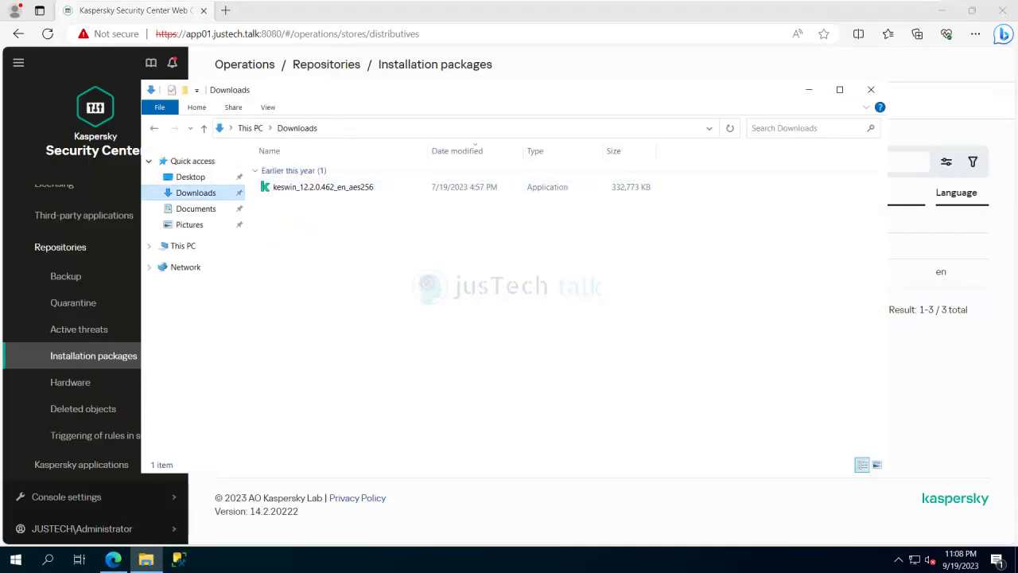
{"action": "right_click", "coordinate": [322, 230]}
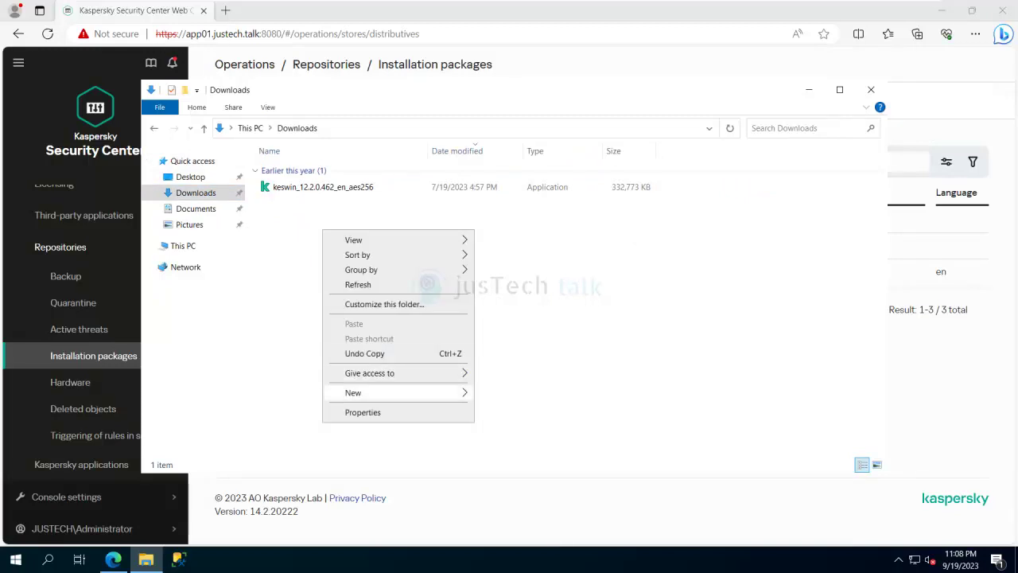
{"action": "mouse_move", "coordinate": [398, 392]}
{"action": "left_click", "coordinate": [505, 393]}
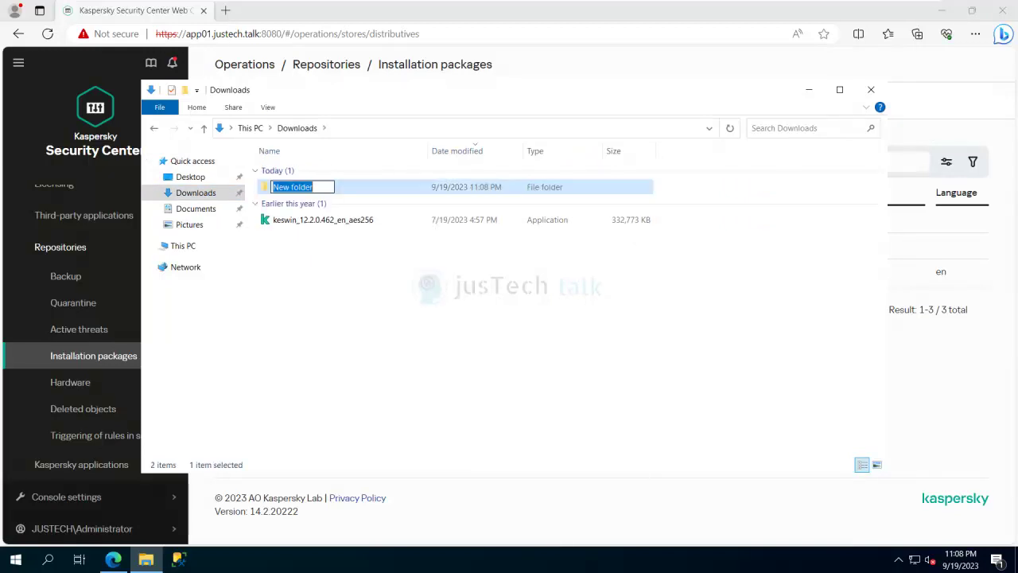
{"action": "key", "text": "Return"}
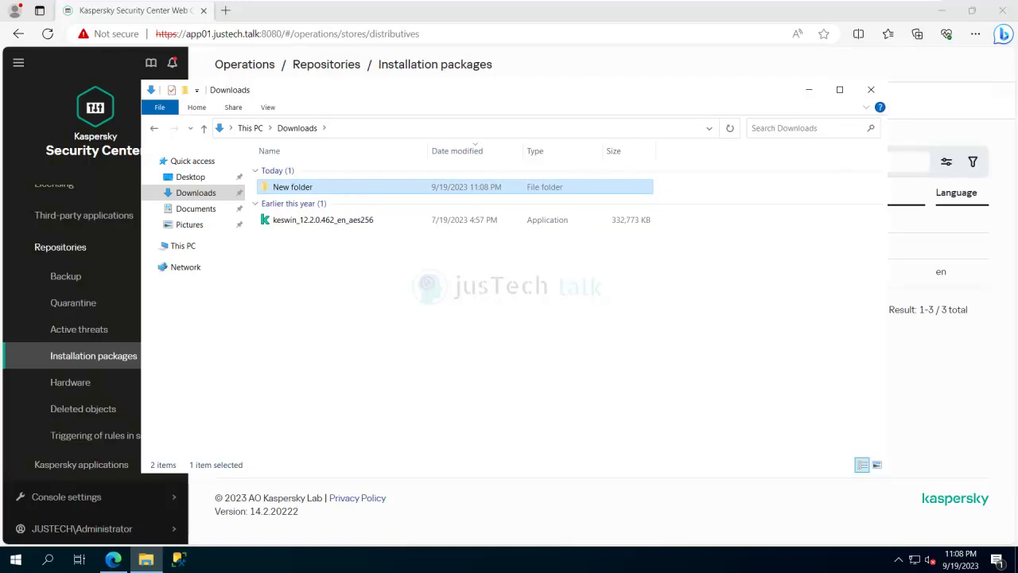
{"action": "key", "text": "F2"}
{"action": "type", "text": "KES 12.2"}
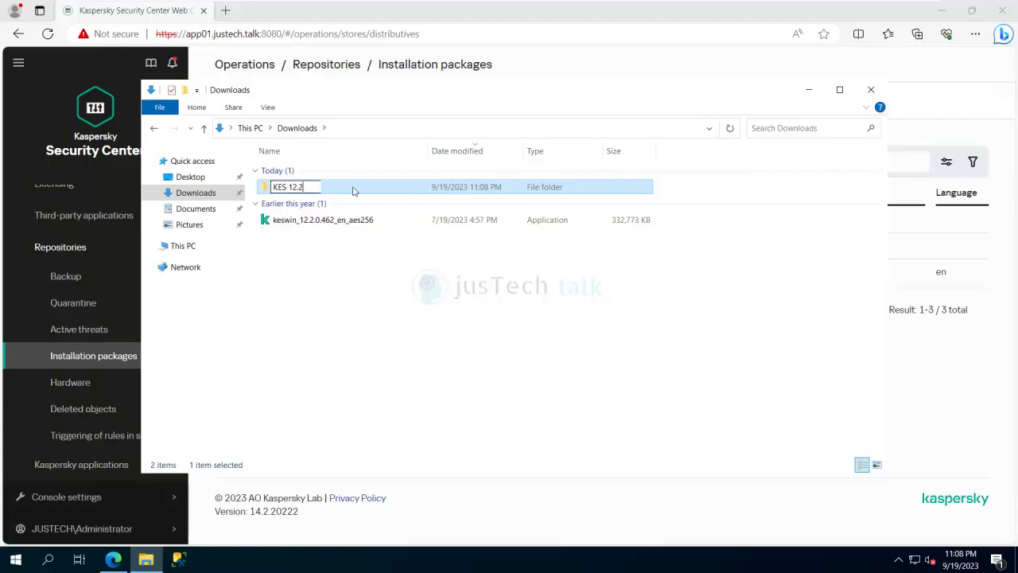
{"action": "key", "text": "Return"}
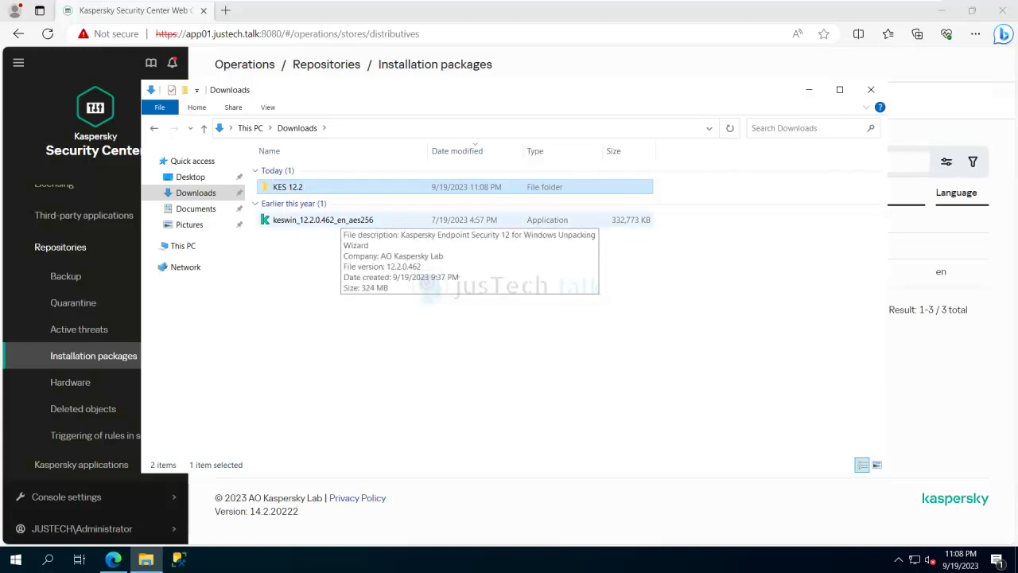
{"action": "left_click", "coordinate": [341, 219]}
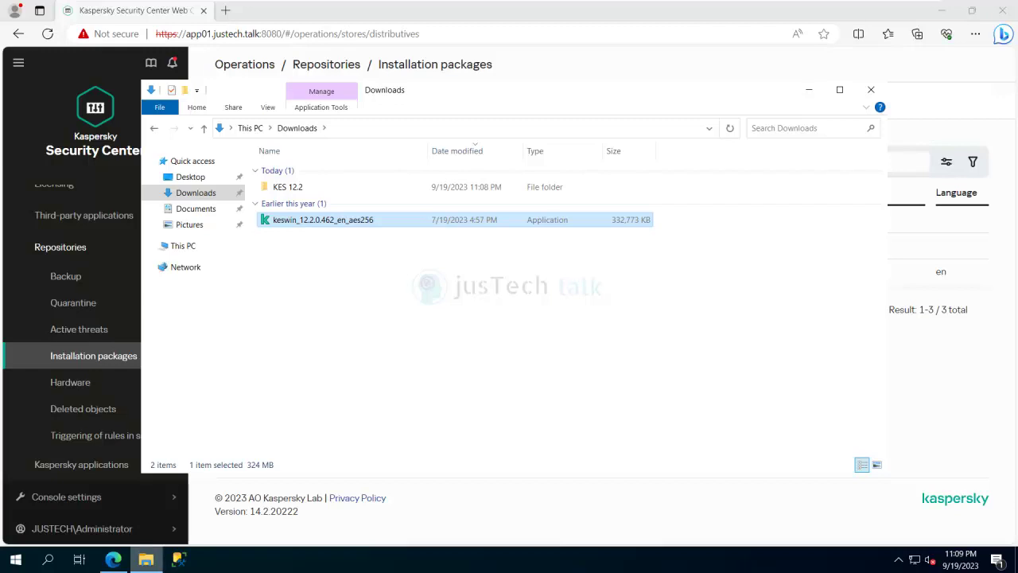
Step: Switch back to Kaspersky Security Center and download and create the installation package for Kaspersky Security for Windows Server (English)
{"action": "left_click", "coordinate": [113, 560]}
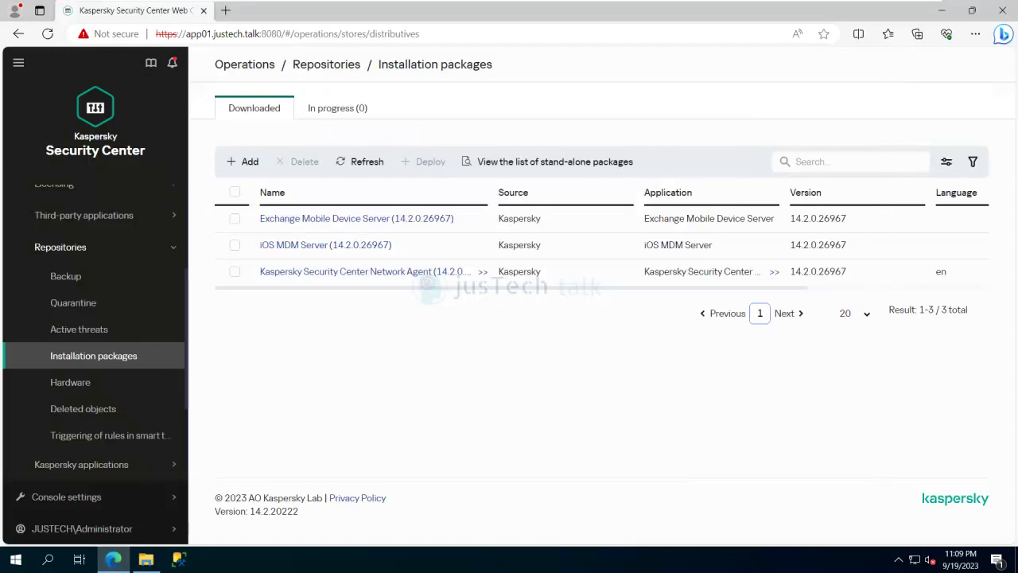
{"action": "left_click", "coordinate": [242, 162]}
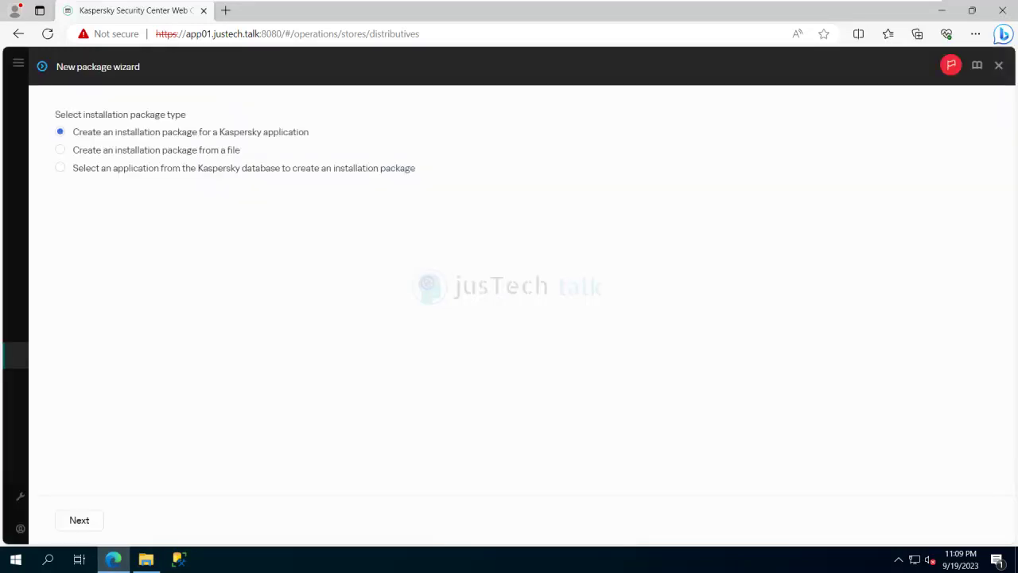
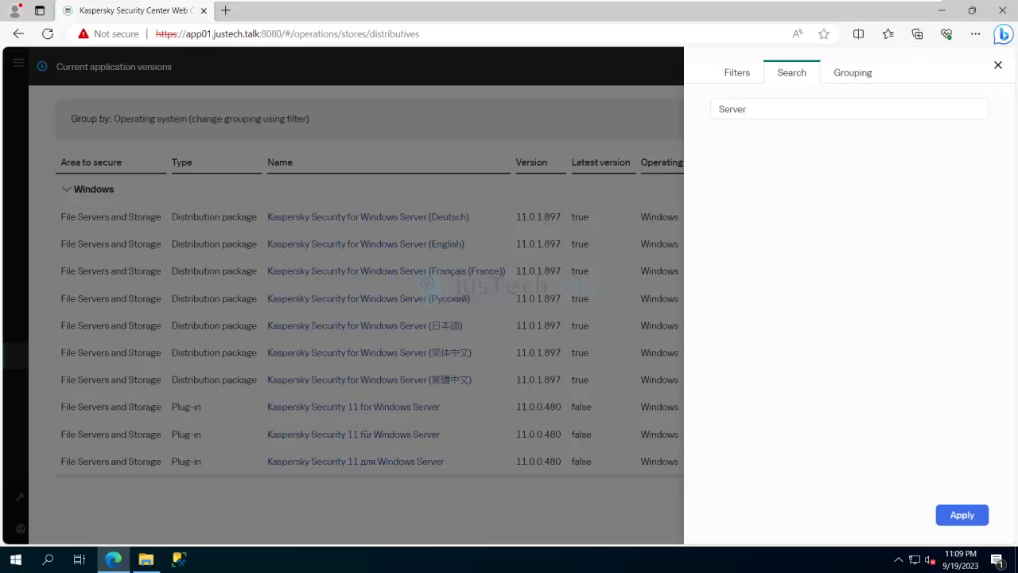
{"action": "left_click", "coordinate": [998, 65]}
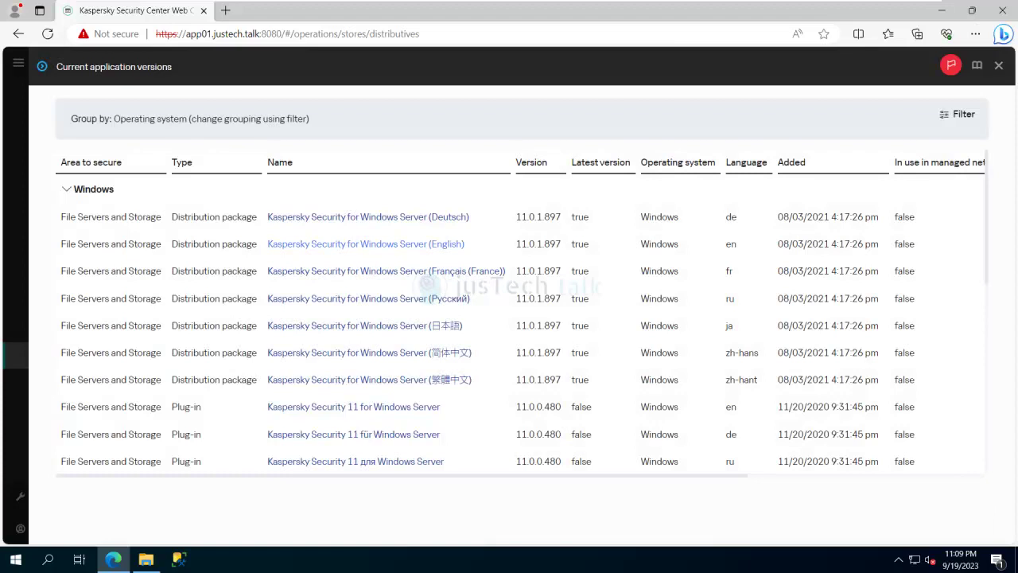
{"action": "left_click", "coordinate": [366, 243]}
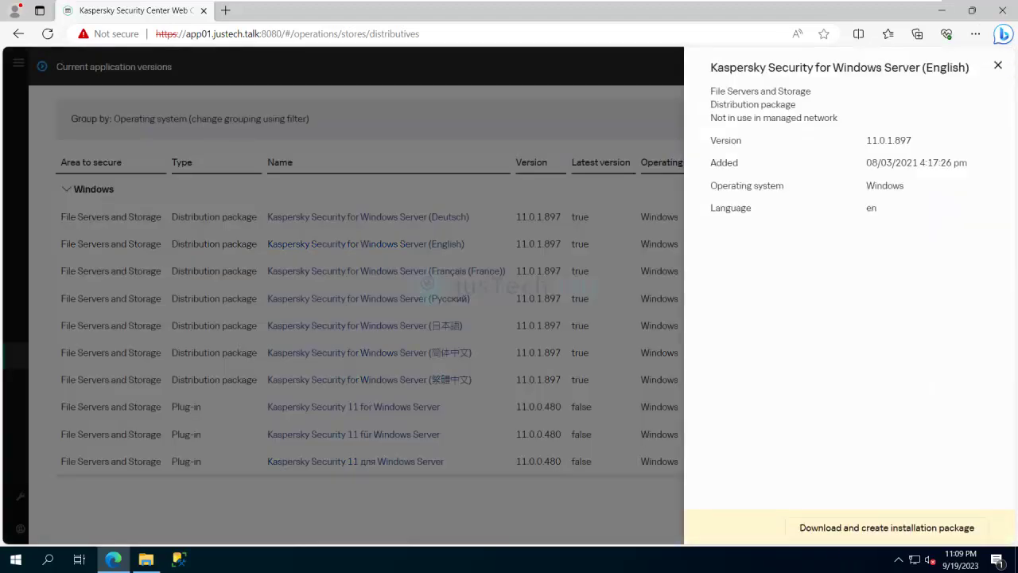
{"action": "left_click", "coordinate": [886, 525]}
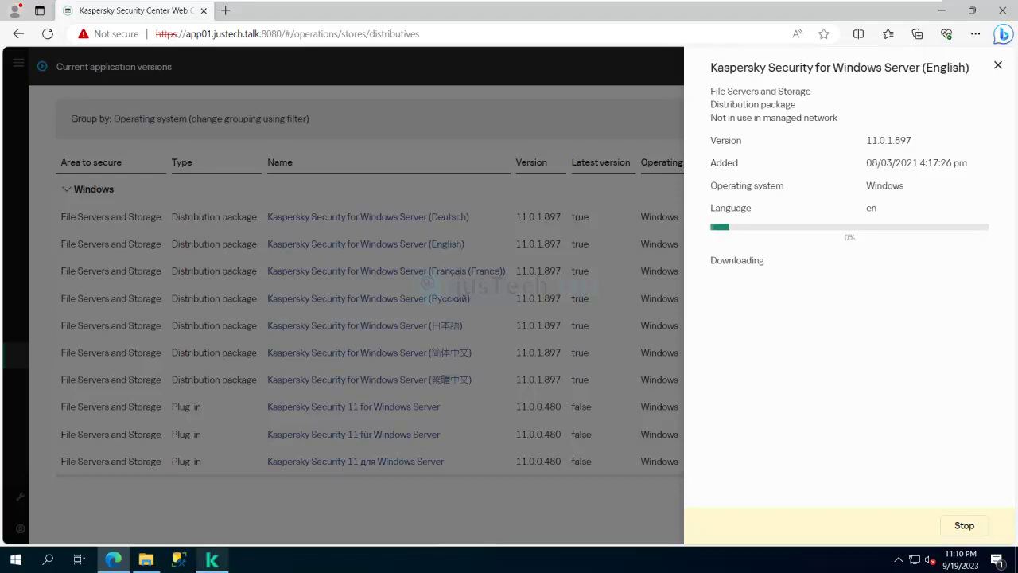
Step: Switch to the Kaspersky Endpoint Security 12 unpacking wizard and unpack the distribution package to the KES 12.2 folder in Downloads
{"action": "mouse_move", "coordinate": [212, 559]}
{"action": "left_click", "coordinate": [212, 501]}
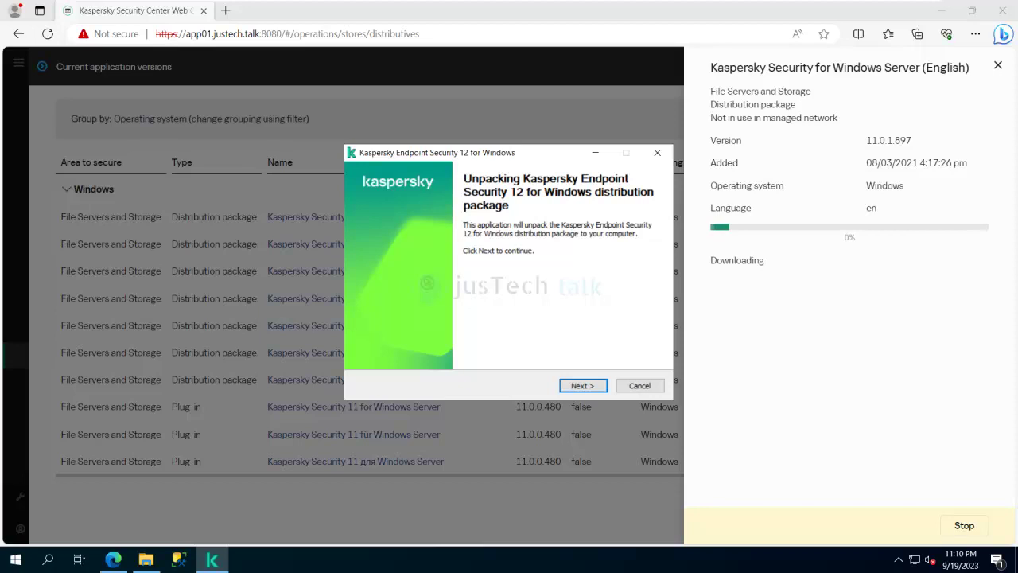
{"action": "left_click_drag", "start_coordinate": [509, 151], "coordinate": [356, 171]}
{"action": "left_click", "coordinate": [430, 405]}
{"action": "key", "text": "Return"}
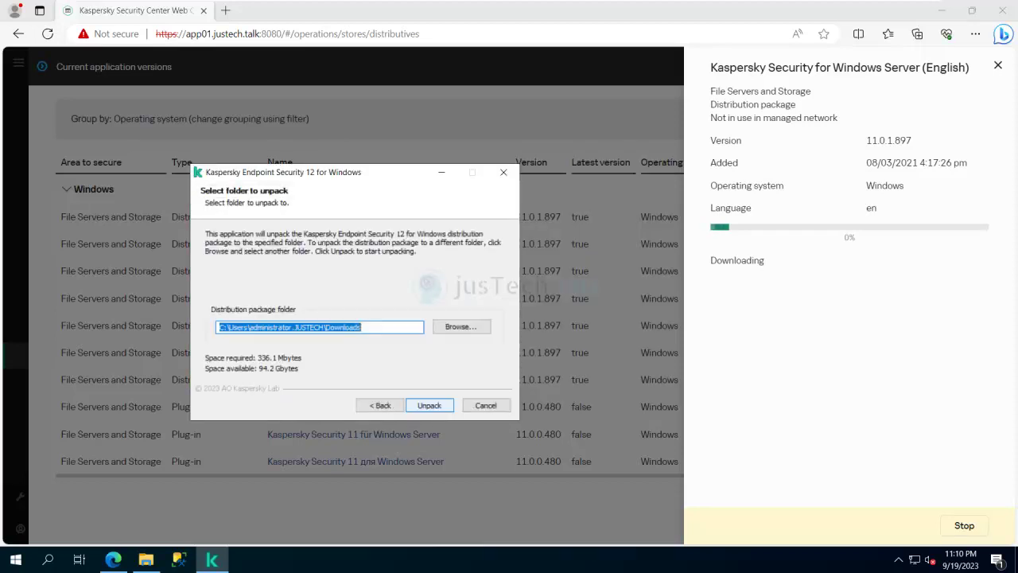
{"action": "key", "text": "Tab"}
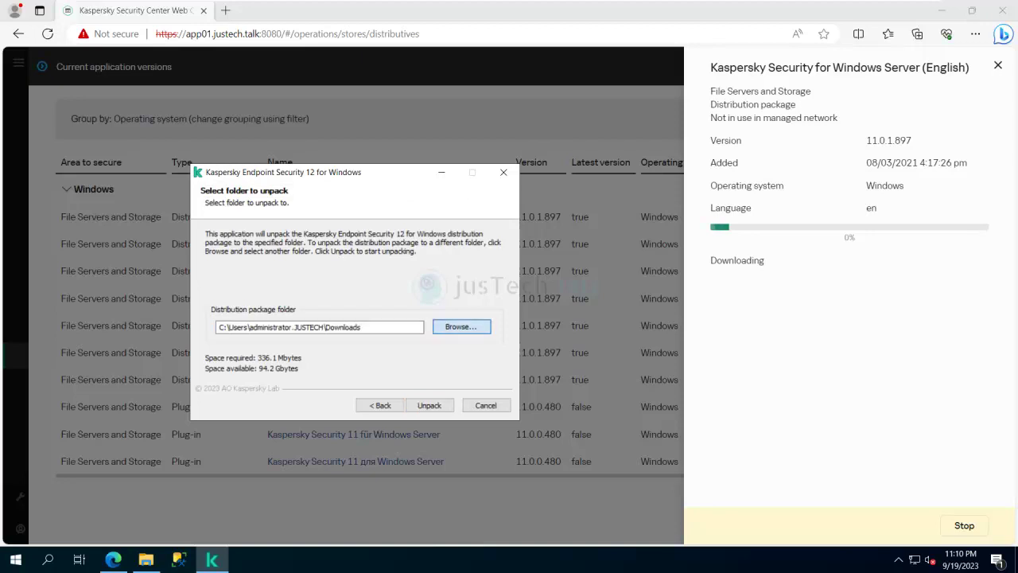
{"action": "key", "text": "Return"}
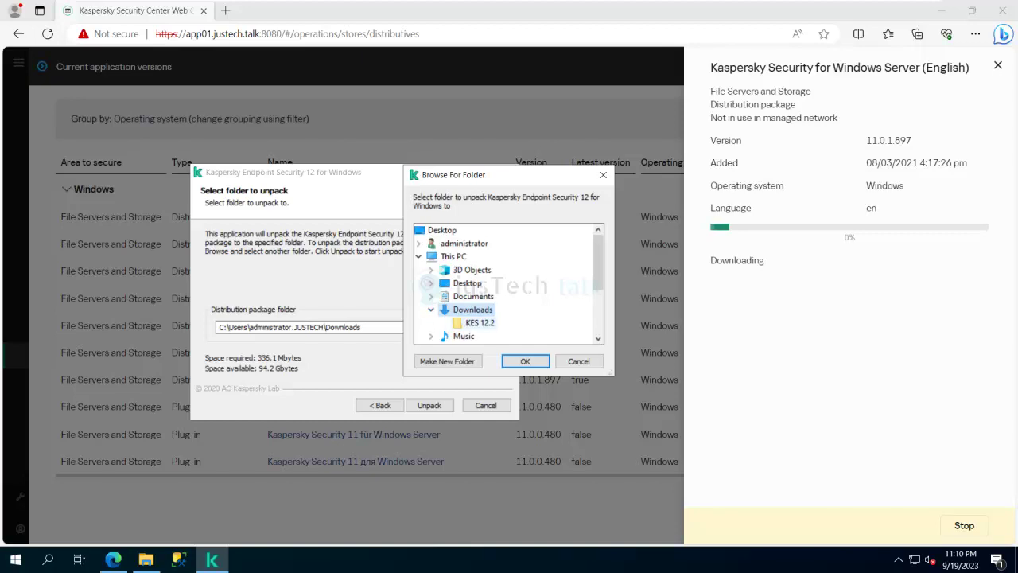
{"action": "left_click", "coordinate": [480, 323]}
{"action": "left_click", "coordinate": [525, 361]}
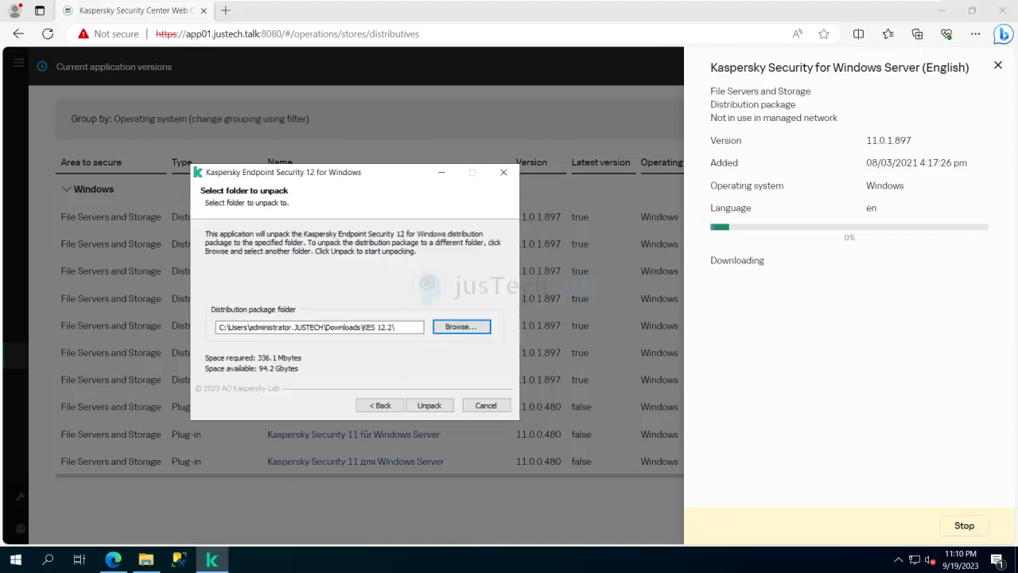
{"action": "left_click", "coordinate": [429, 405]}
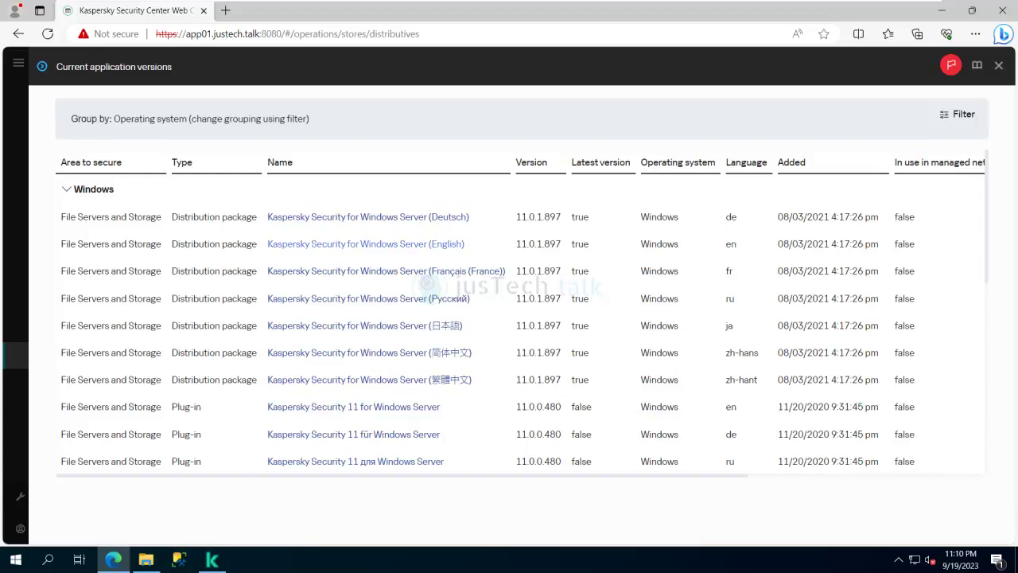
Step: Check the download progress of the Kaspersky Security for Windows Server (English) package
{"action": "left_click", "coordinate": [374, 243]}
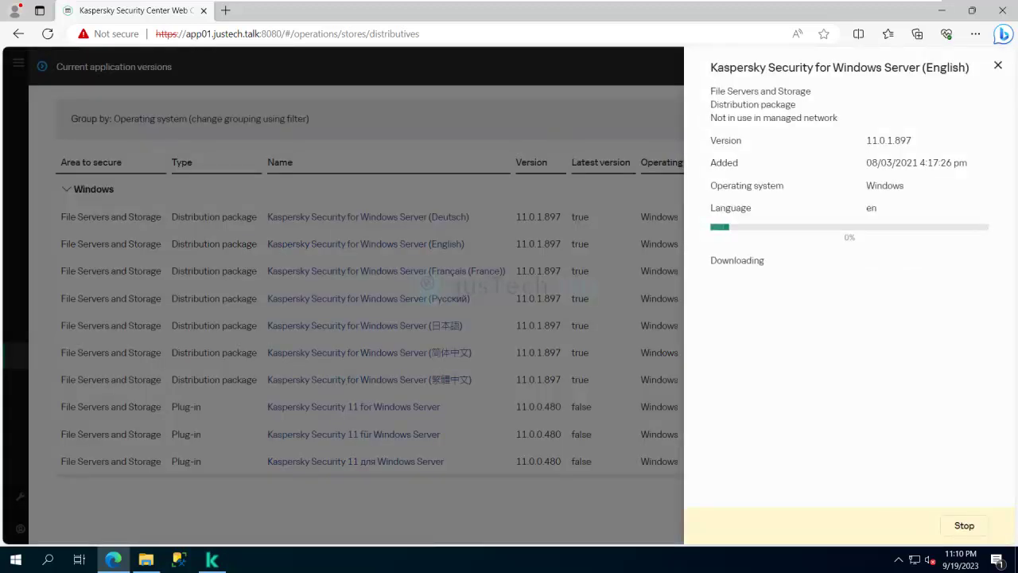
{"action": "left_click", "coordinate": [997, 65]}
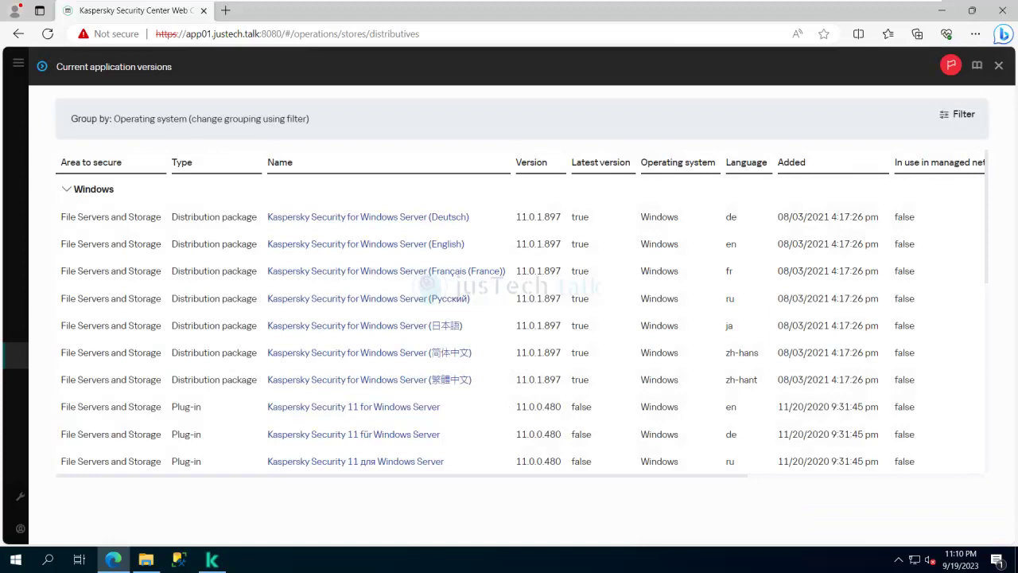
Step: Close the current application versions list and view the in-progress details of Kaspersky Security for Windows Server (English), then return to the downloaded packages
{"action": "left_click", "coordinate": [998, 65]}
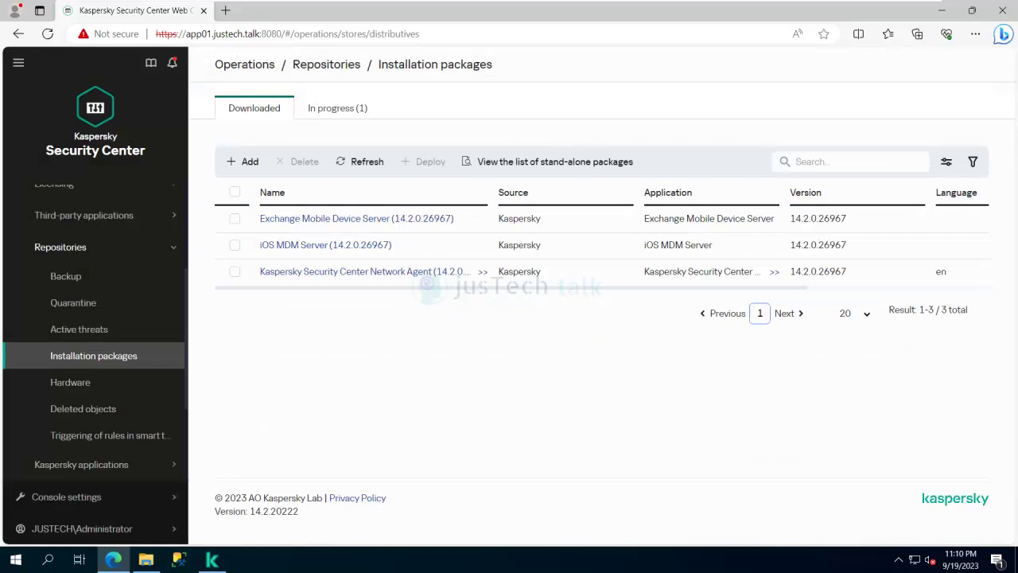
{"action": "left_click", "coordinate": [337, 108]}
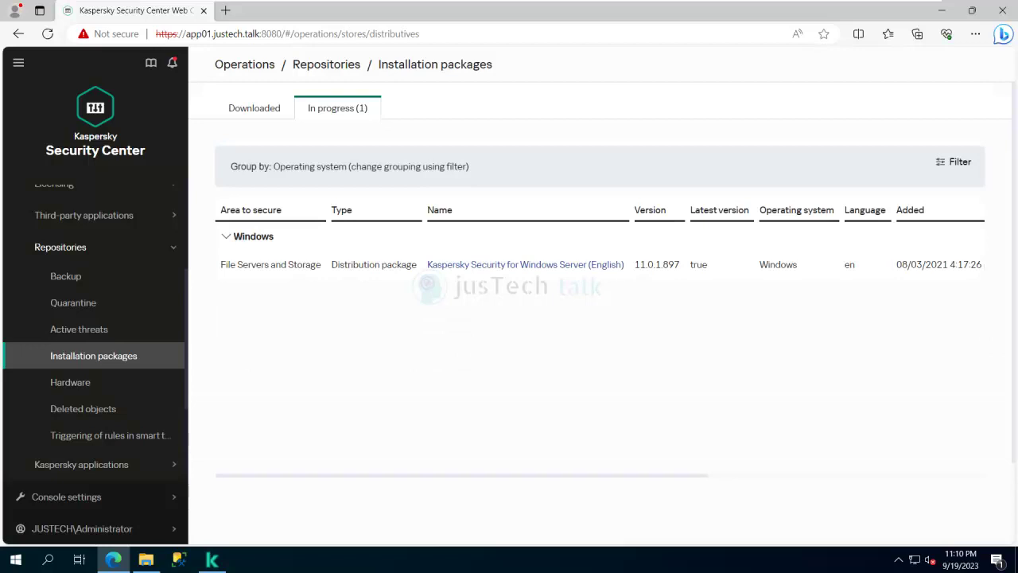
{"action": "left_click", "coordinate": [525, 264]}
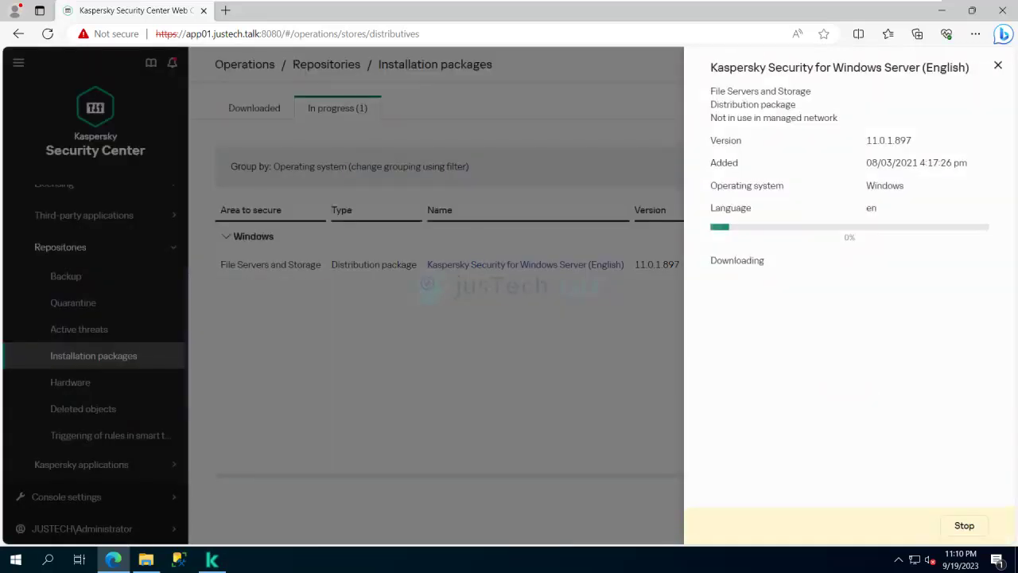
{"action": "key", "text": "Escape"}
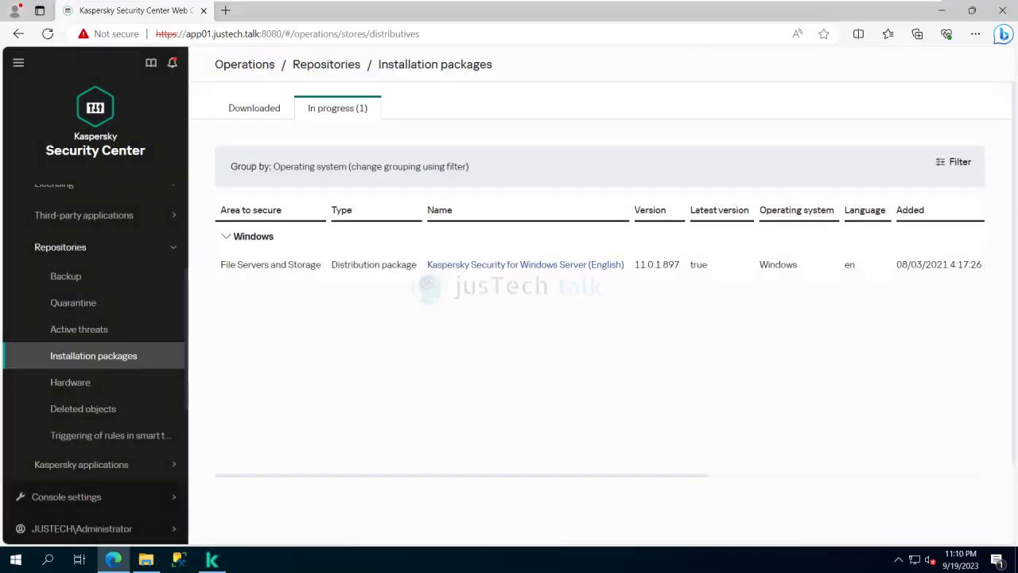
{"action": "left_click", "coordinate": [253, 108]}
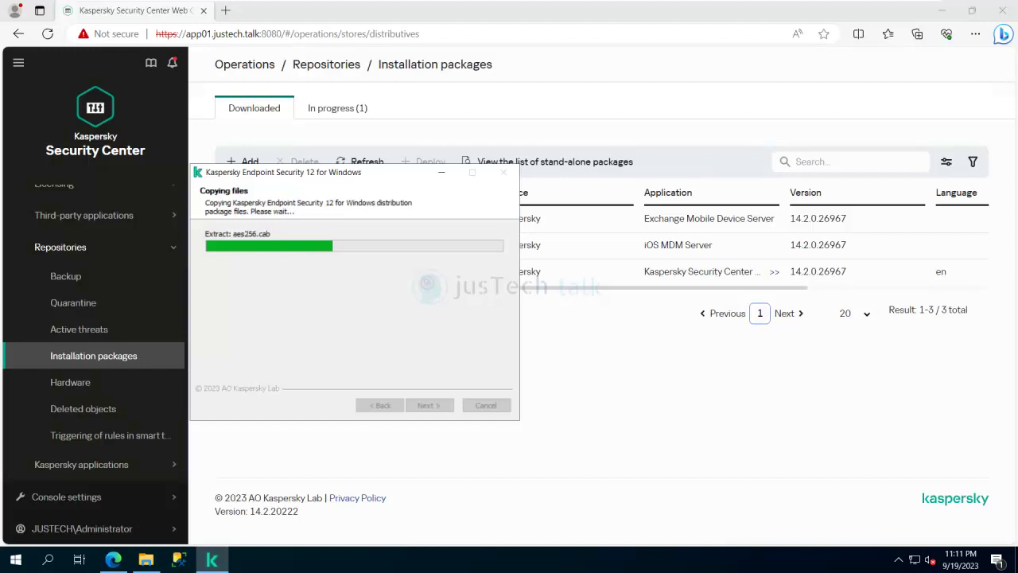
Step: Move the unpacking wizard aside, switch to File Explorer and inspect the files being extracted to the KES 12.2 folder
{"action": "left_click_drag", "start_coordinate": [319, 174], "coordinate": [374, 174]}
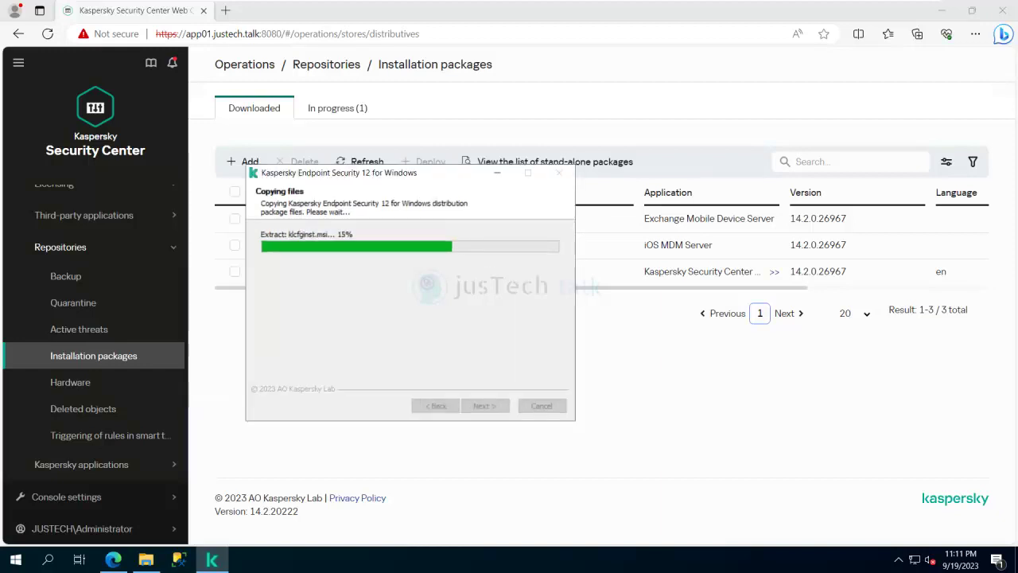
{"action": "left_click", "coordinate": [146, 559]}
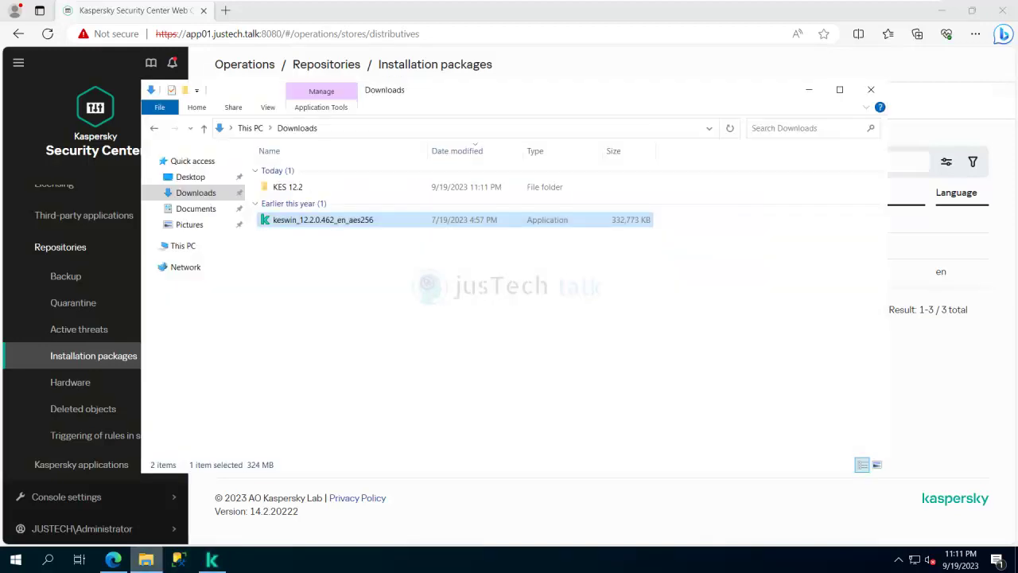
{"action": "double_click", "coordinate": [288, 187]}
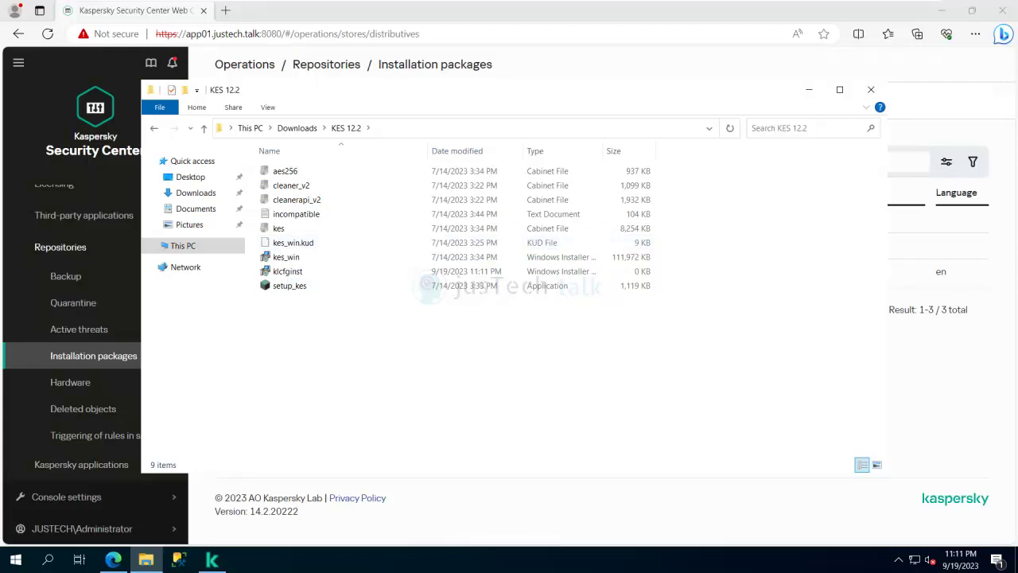
{"action": "left_click", "coordinate": [808, 89]}
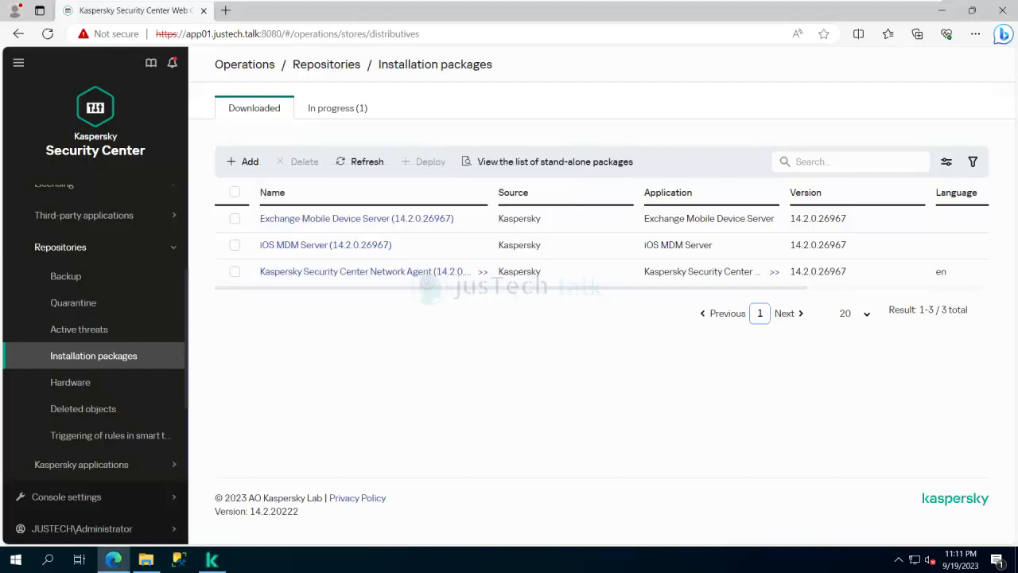
Step: Recheck the download status of Kaspersky Security for Windows Server (English) among the in-progress installation packages
{"action": "left_click", "coordinate": [337, 108]}
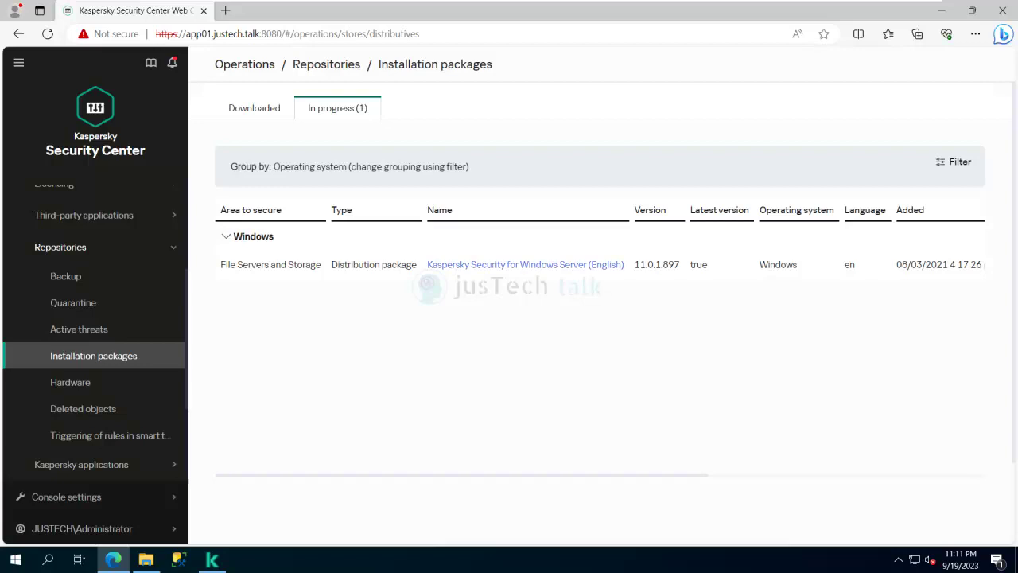
{"action": "left_click", "coordinate": [589, 264]}
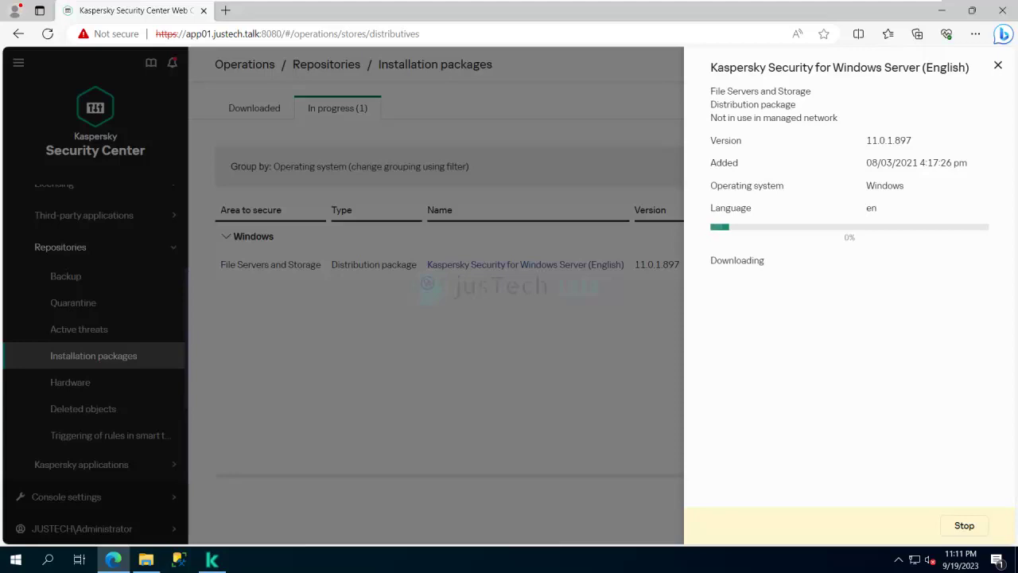
{"action": "key", "text": "Escape"}
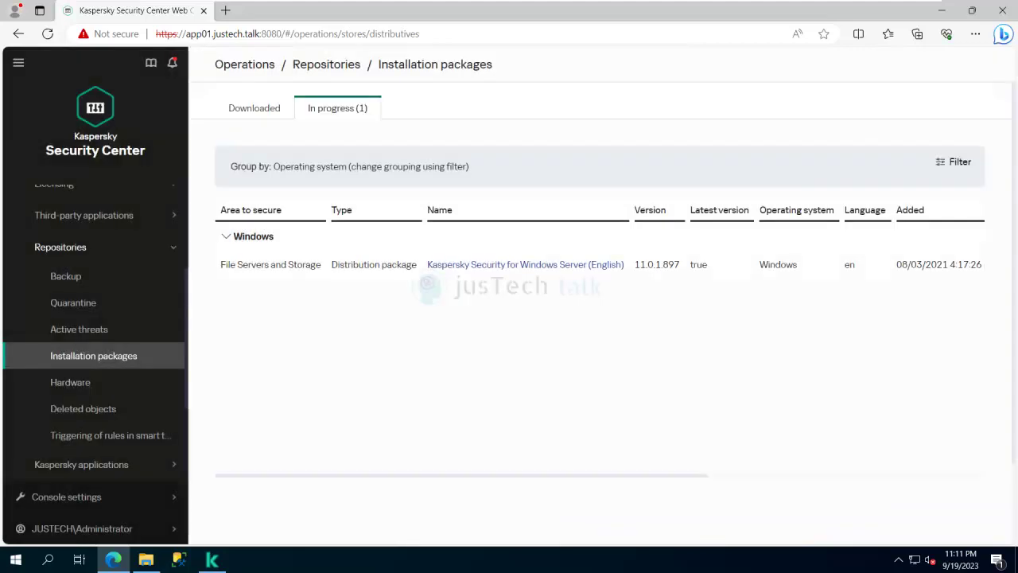
{"action": "left_click", "coordinate": [253, 107]}
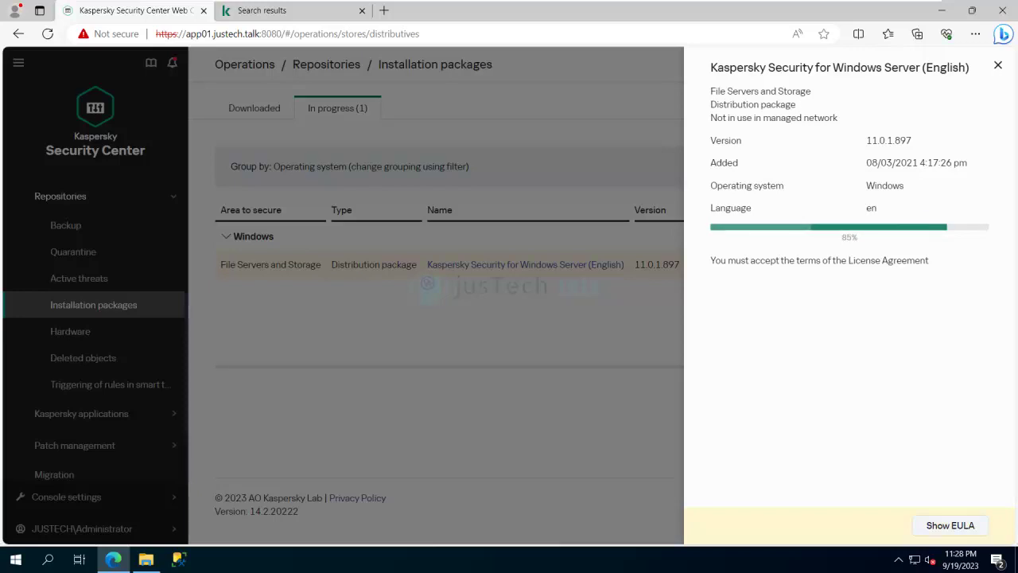
Step: Accept the EULA and Privacy Policy for Kaspersky Security for Windows Server (English), and widen the Name column of the downloaded packages list
{"action": "left_click", "coordinate": [949, 525]}
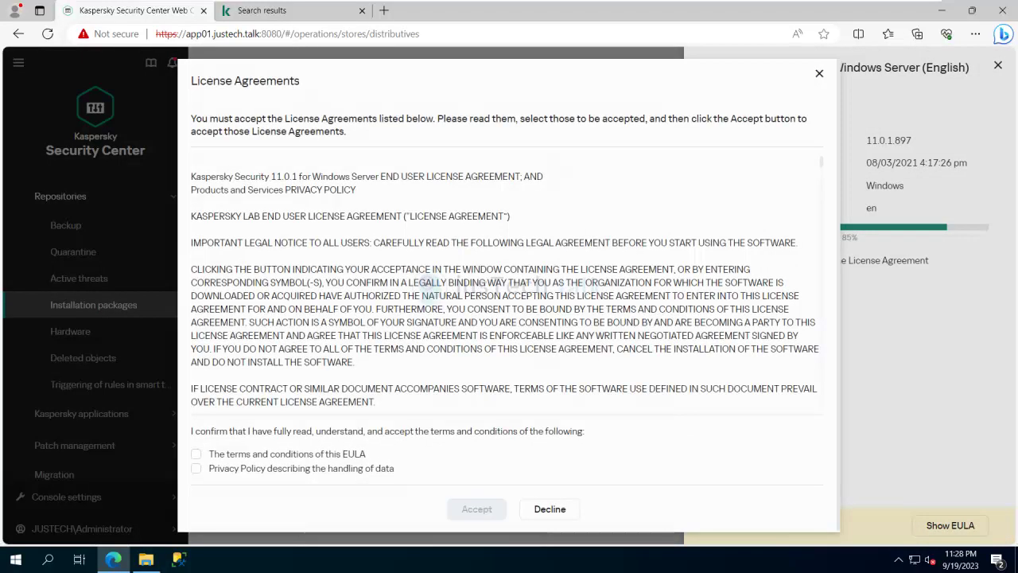
{"action": "left_click", "coordinate": [196, 453]}
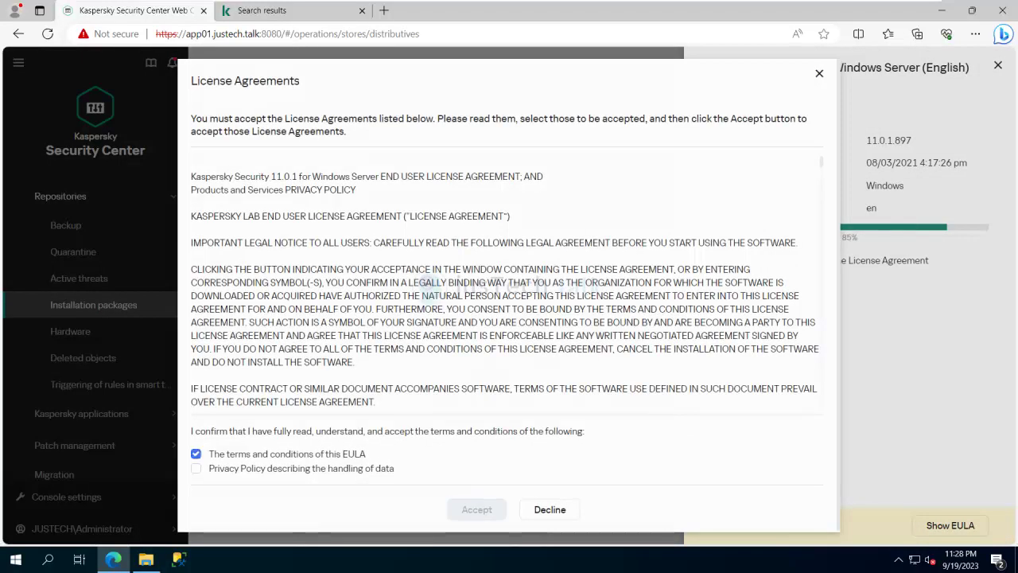
{"action": "left_click", "coordinate": [196, 467]}
{"action": "left_click", "coordinate": [476, 509]}
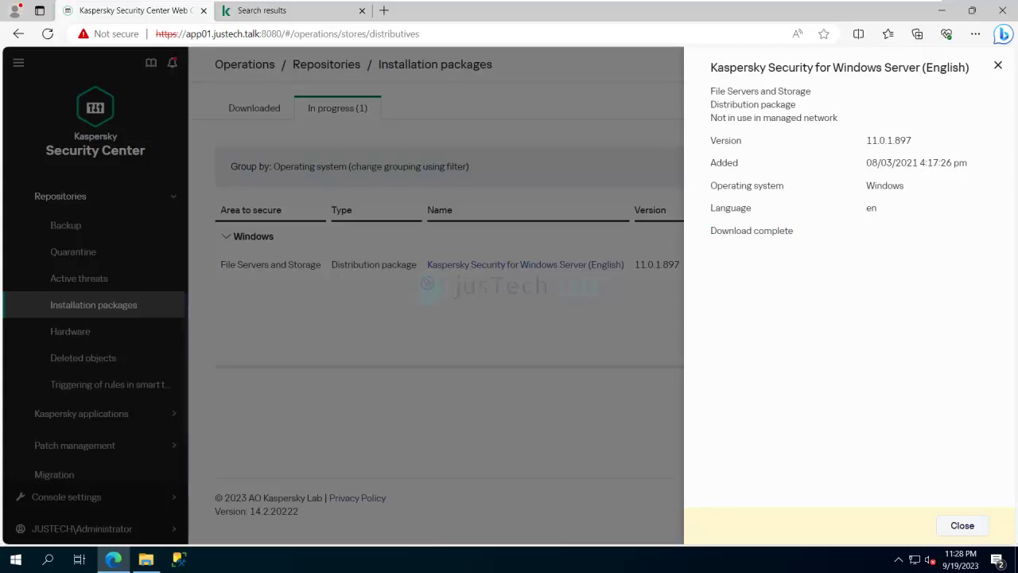
{"action": "left_click", "coordinate": [962, 525]}
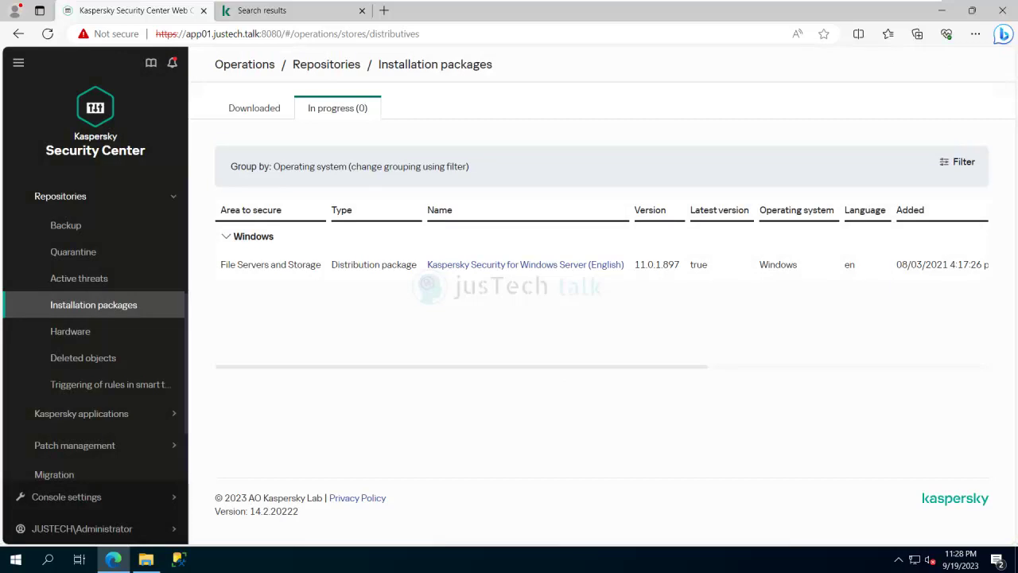
{"action": "left_click", "coordinate": [255, 108]}
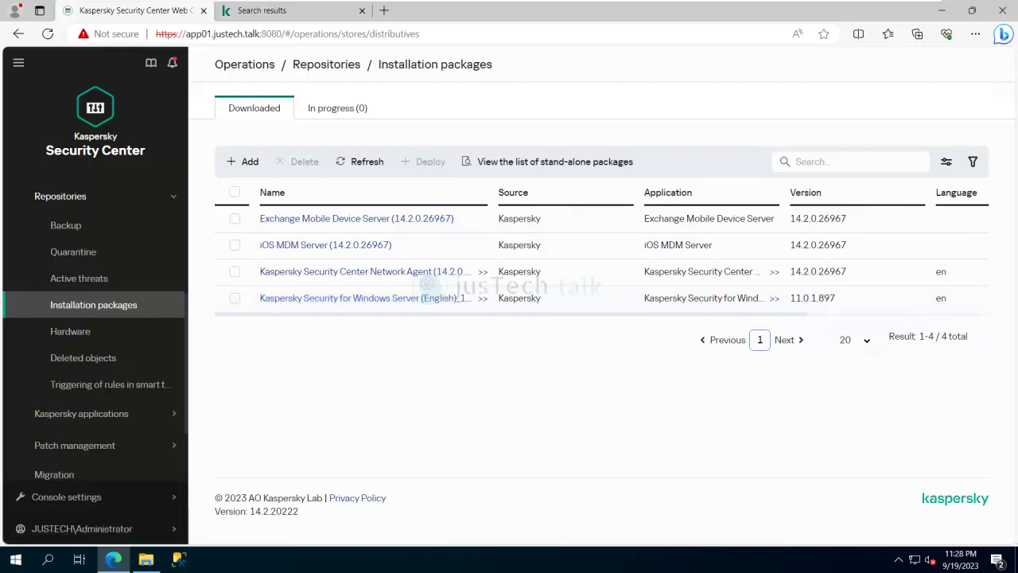
{"action": "left_click_drag", "start_coordinate": [492, 193], "coordinate": [541, 193]}
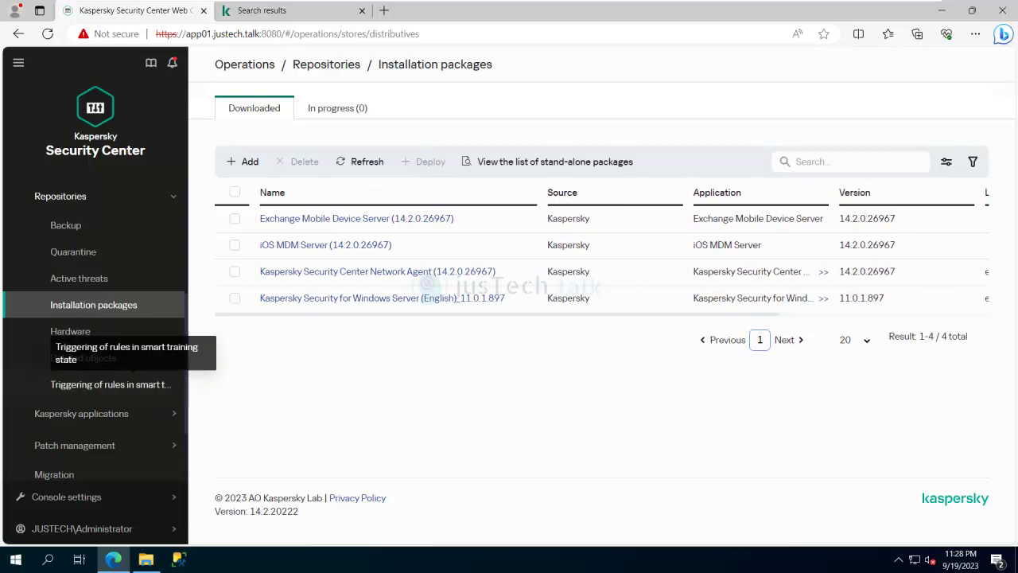
Step: Review the installed web plug-ins in the console settings and return to the installation packages
{"action": "mouse_move", "coordinate": [81, 528]}
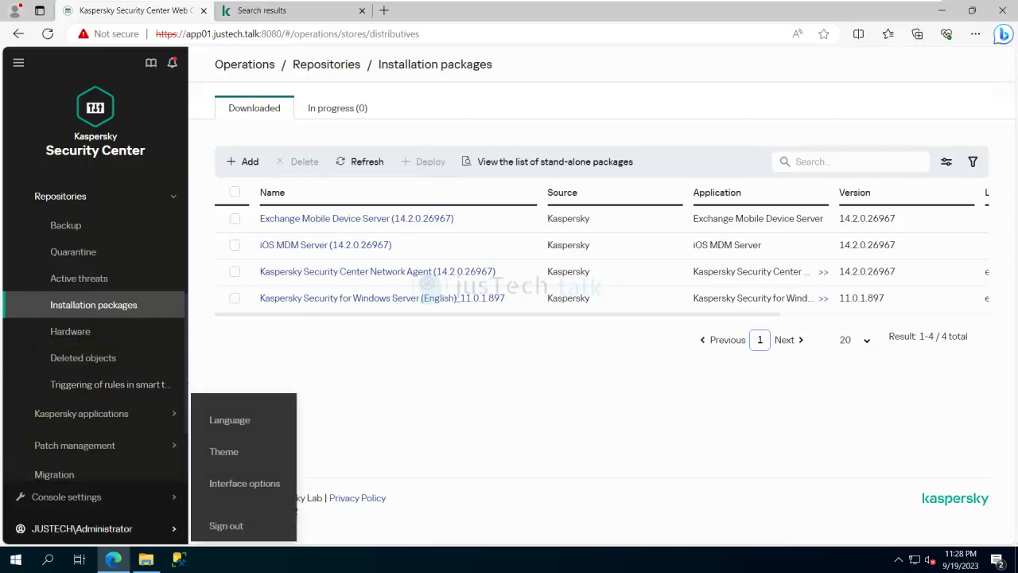
{"action": "left_click", "coordinate": [67, 496]}
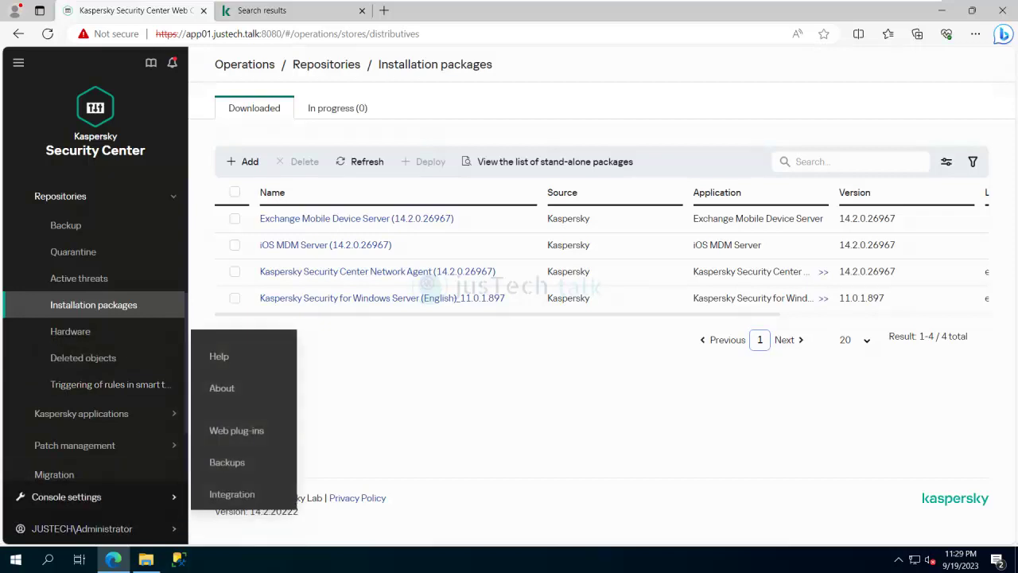
{"action": "left_click", "coordinate": [237, 430]}
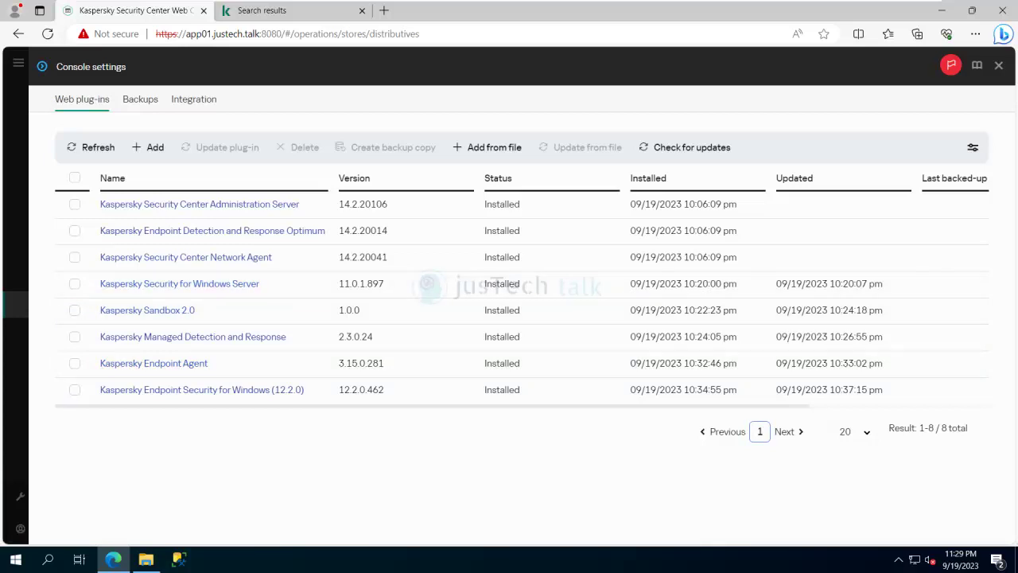
{"action": "left_click", "coordinate": [998, 65]}
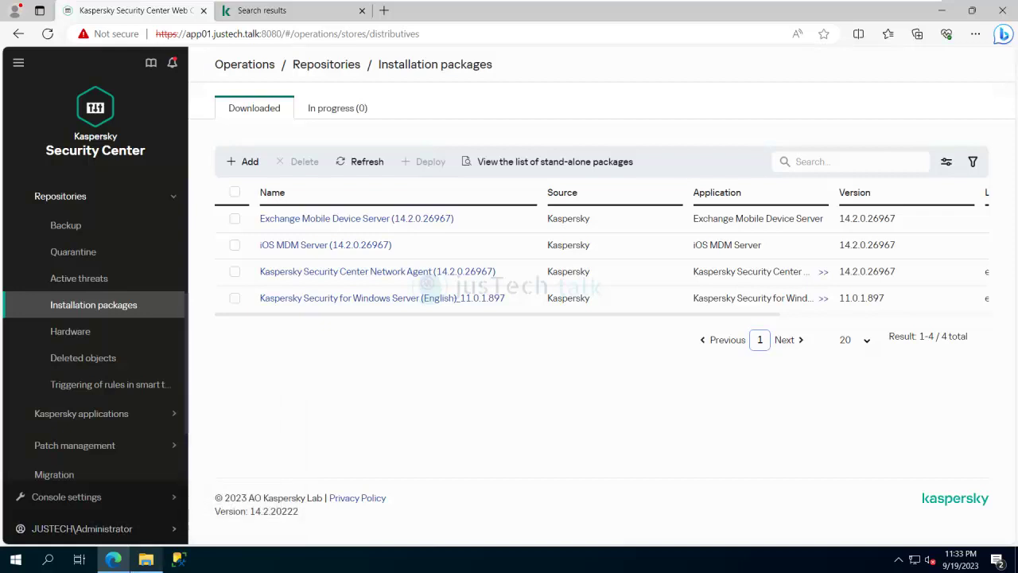
Step: Switch to File Explorer and examine the fully unpacked contents of the KES 12.2 folder in Downloads
{"action": "left_click", "coordinate": [146, 559]}
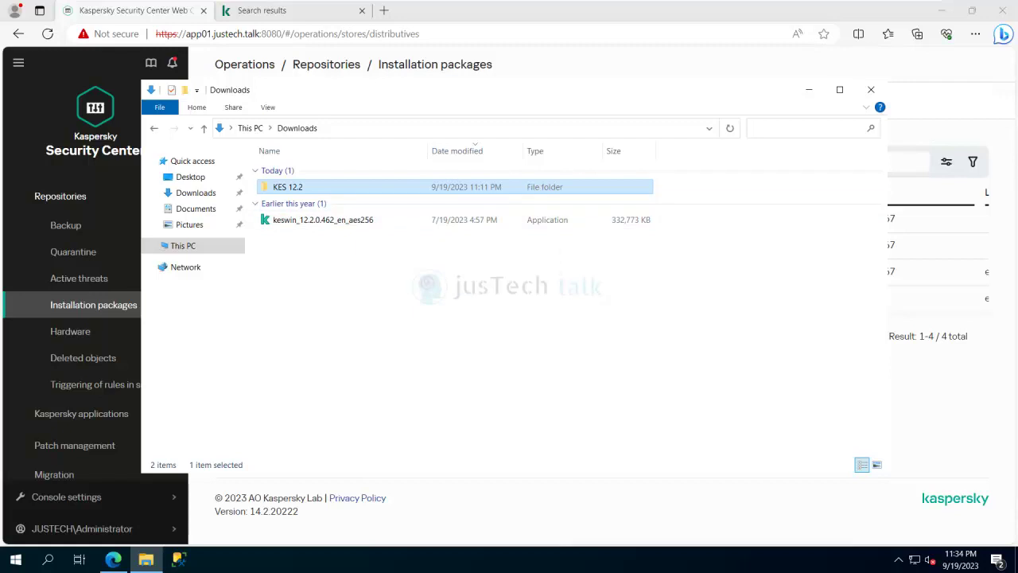
{"action": "key", "text": "Return"}
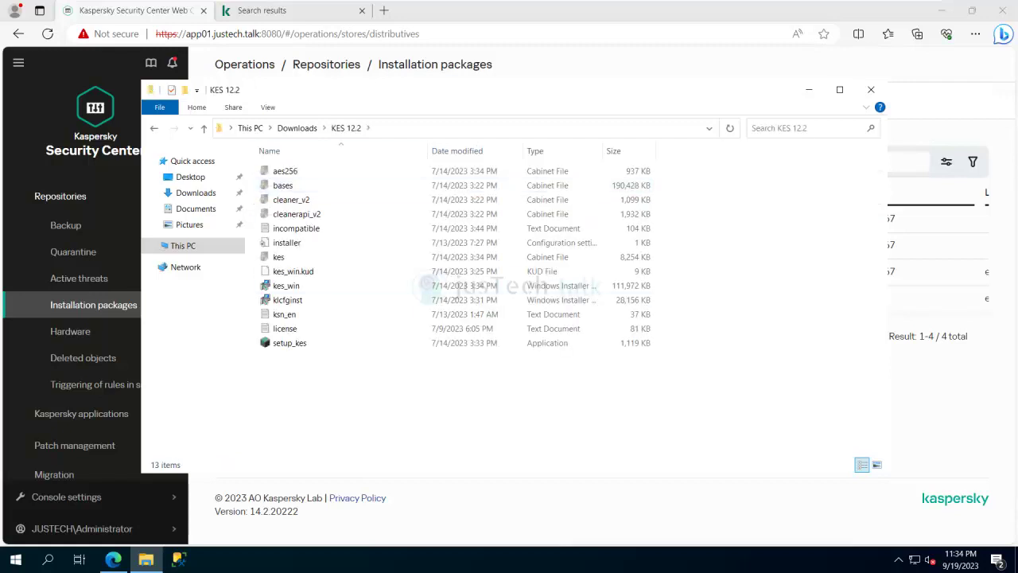
{"action": "left_click", "coordinate": [808, 89]}
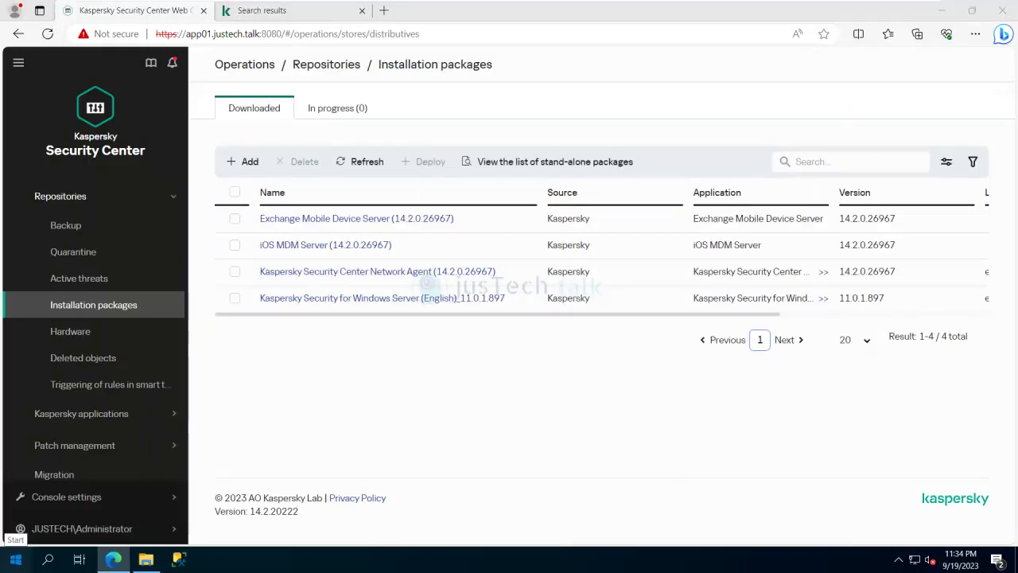
Step: Switch to the Kaspersky Security Center desktop administration console showing the Installation packages node under Remote installation
{"action": "left_click", "coordinate": [16, 559]}
{"action": "left_click", "coordinate": [121, 330]}
{"action": "left_click", "coordinate": [121, 401]}
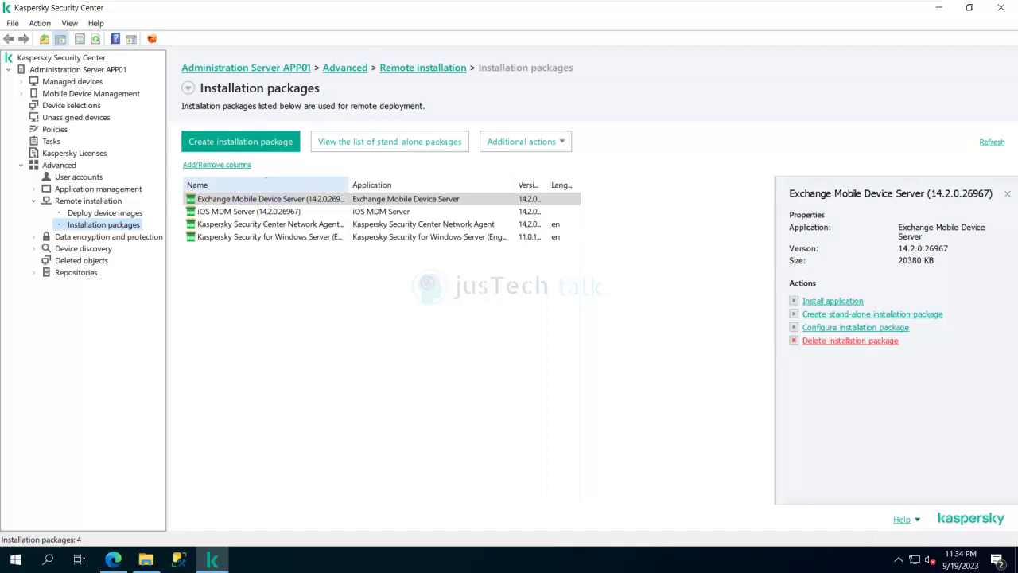
{"action": "left_click", "coordinate": [112, 559]}
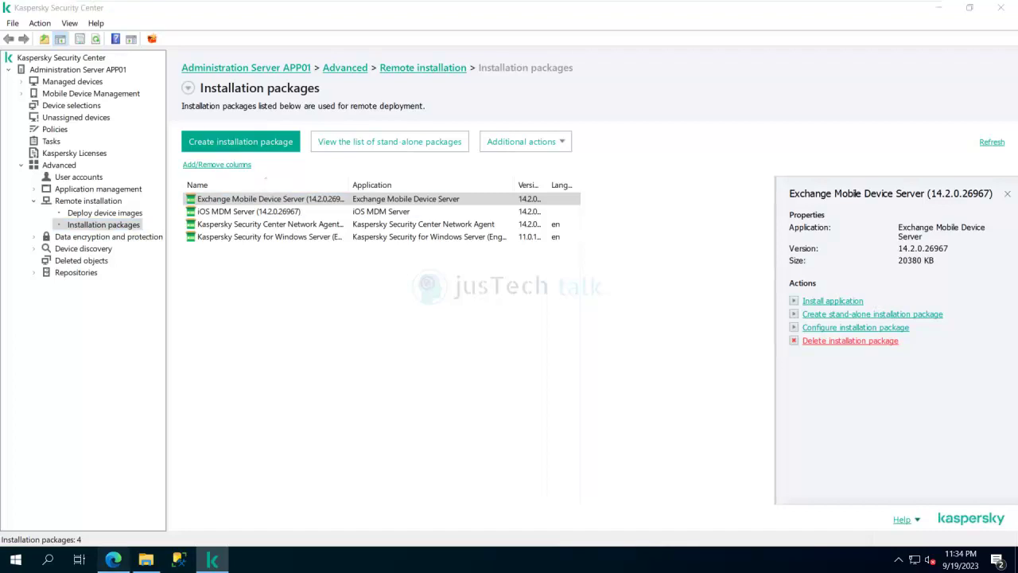
{"action": "left_click", "coordinate": [212, 559]}
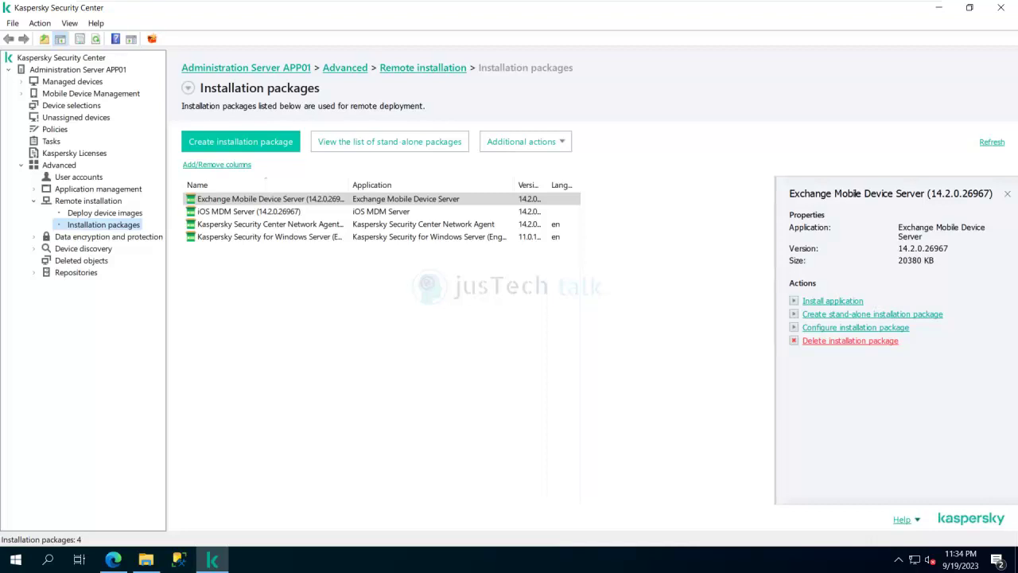
Step: Start a new installation package for a Kaspersky application and name it Kaspersky Endpoint Security 12.2
{"action": "left_click", "coordinate": [240, 141]}
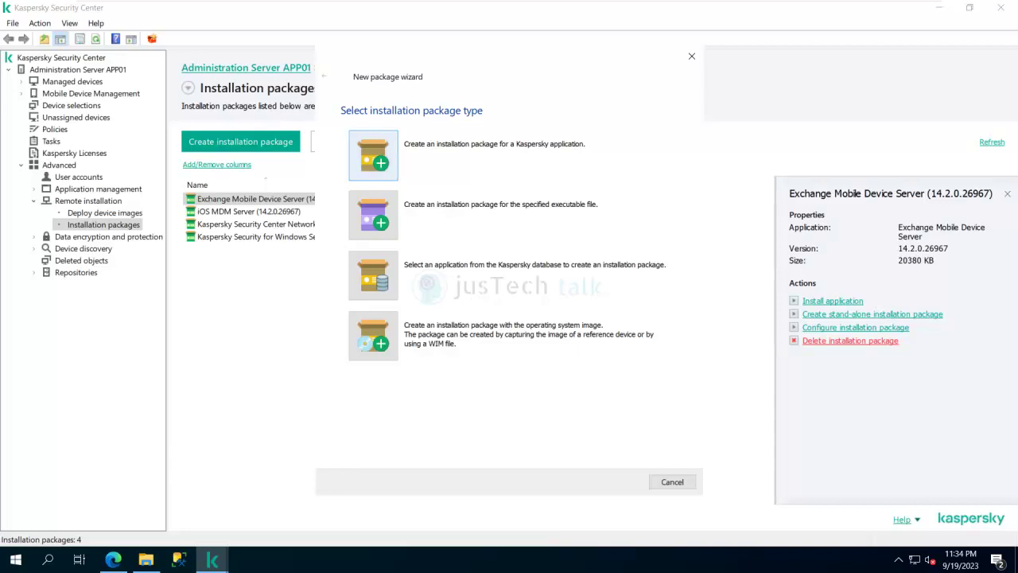
{"action": "left_click", "coordinate": [373, 155]}
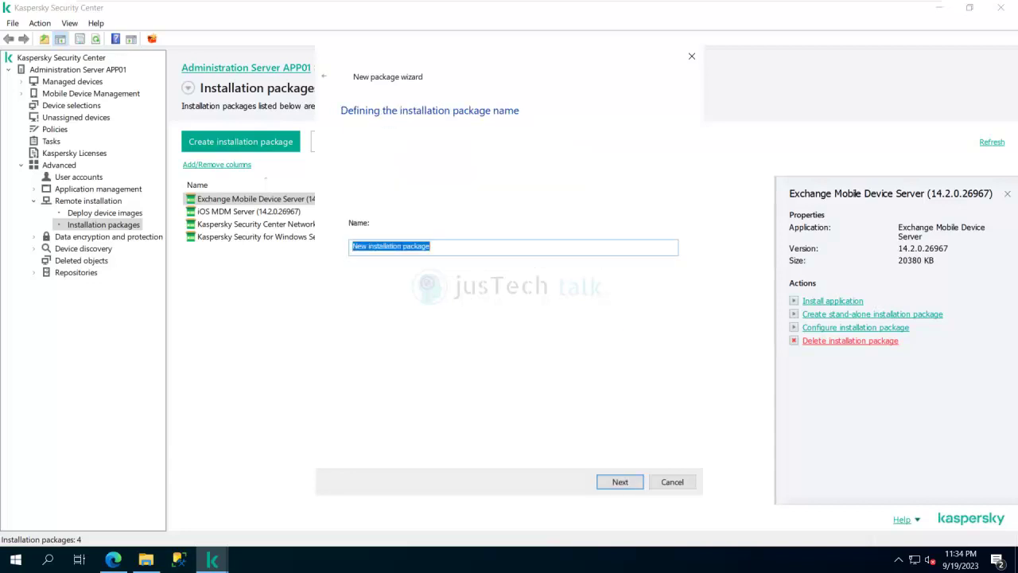
{"action": "type", "text": "Kaspers"}
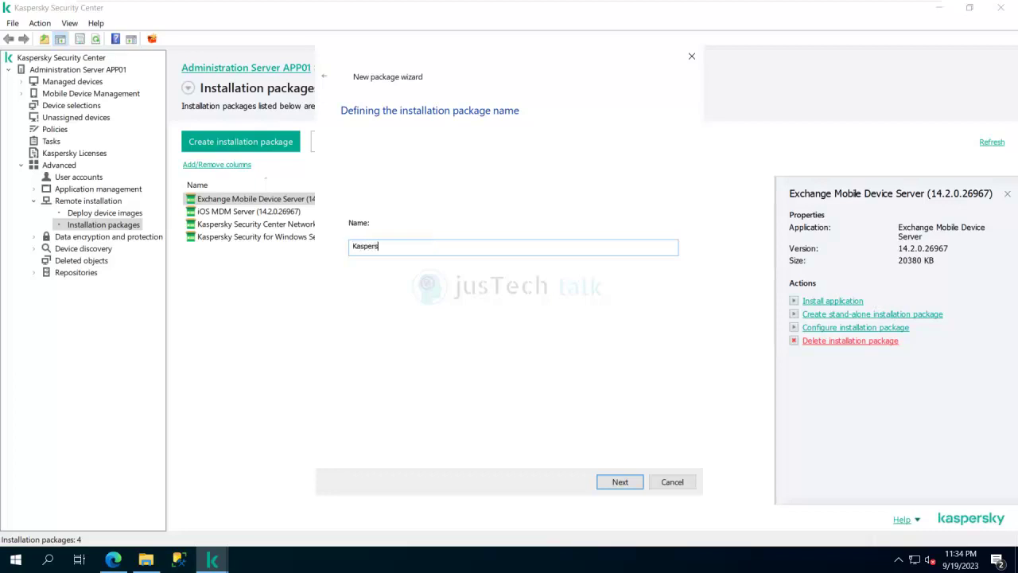
{"action": "type", "text": "ky Endpoint Security 12.2"}
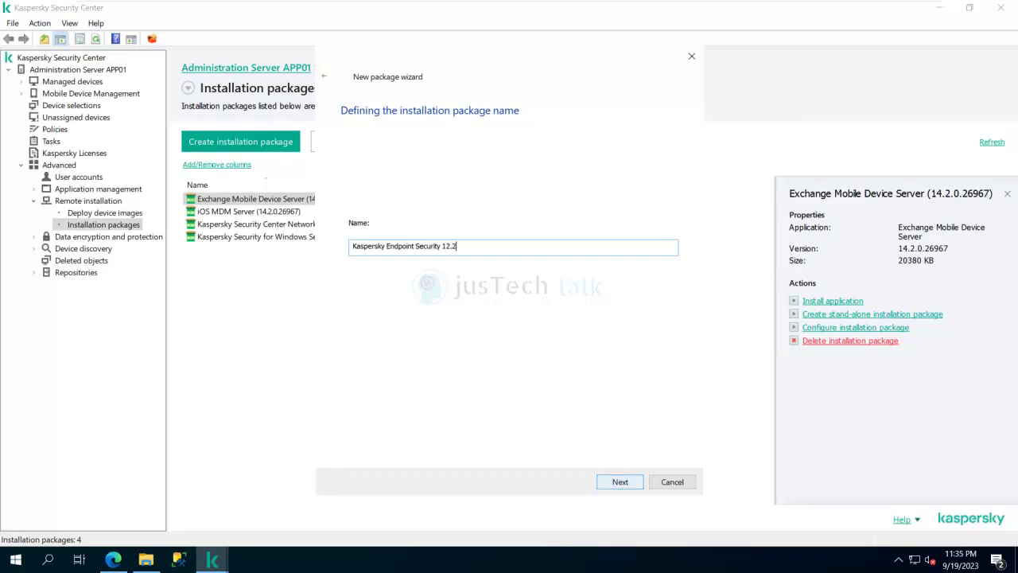
{"action": "key", "text": "Return"}
Step: Select kes_win.kud from the KES 12.2 folder in Downloads as the distribution package and continue with copying updates from the repository enabled
{"action": "left_click", "coordinate": [622, 170]}
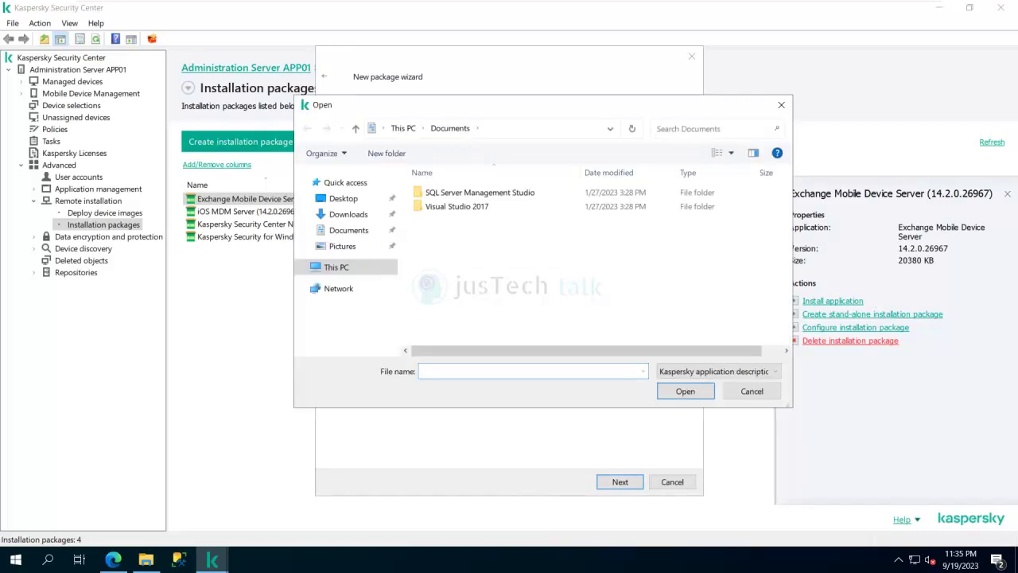
{"action": "left_click", "coordinate": [348, 214]}
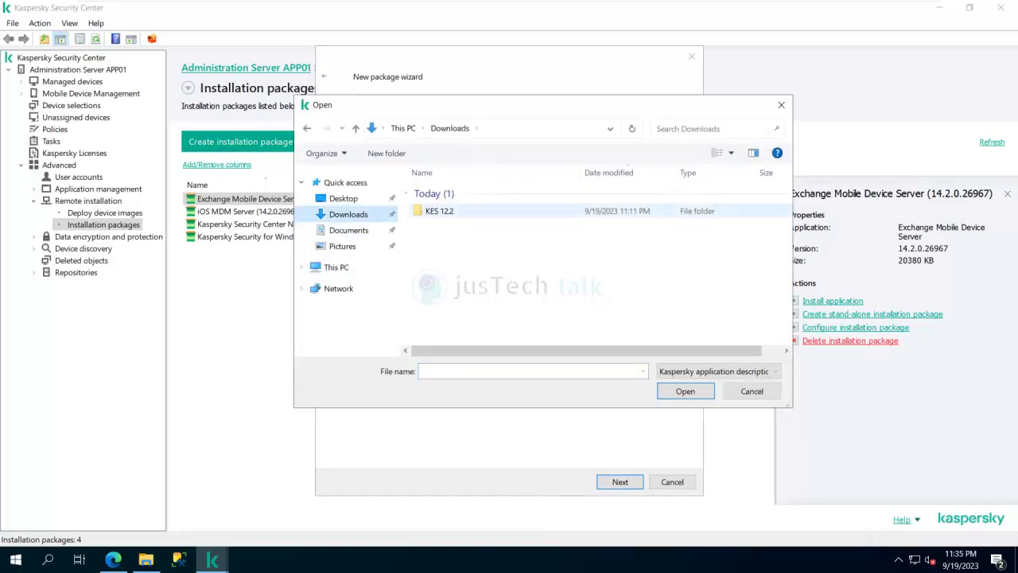
{"action": "double_click", "coordinate": [439, 211]}
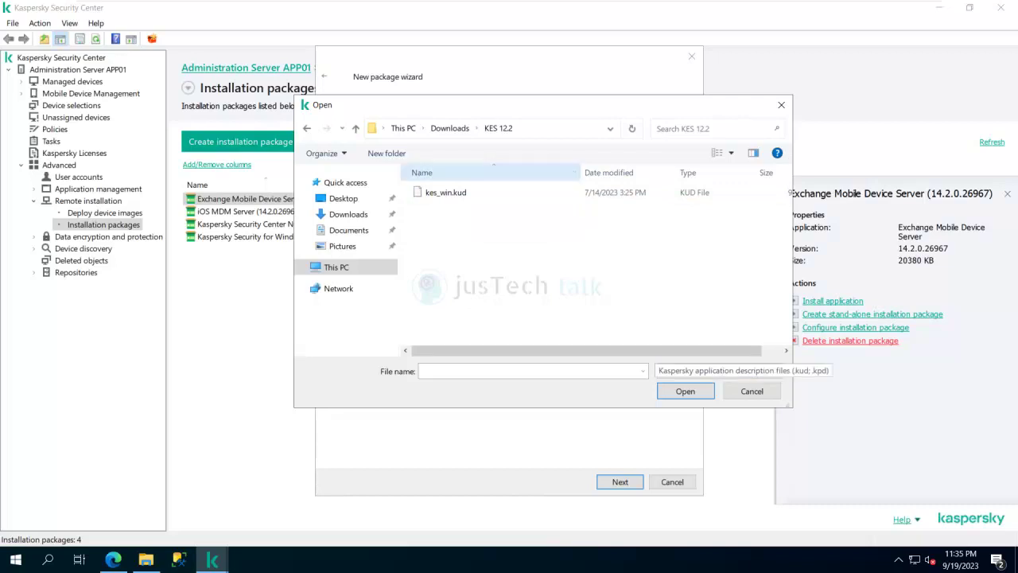
{"action": "left_click", "coordinate": [445, 192]}
{"action": "left_click", "coordinate": [685, 391]}
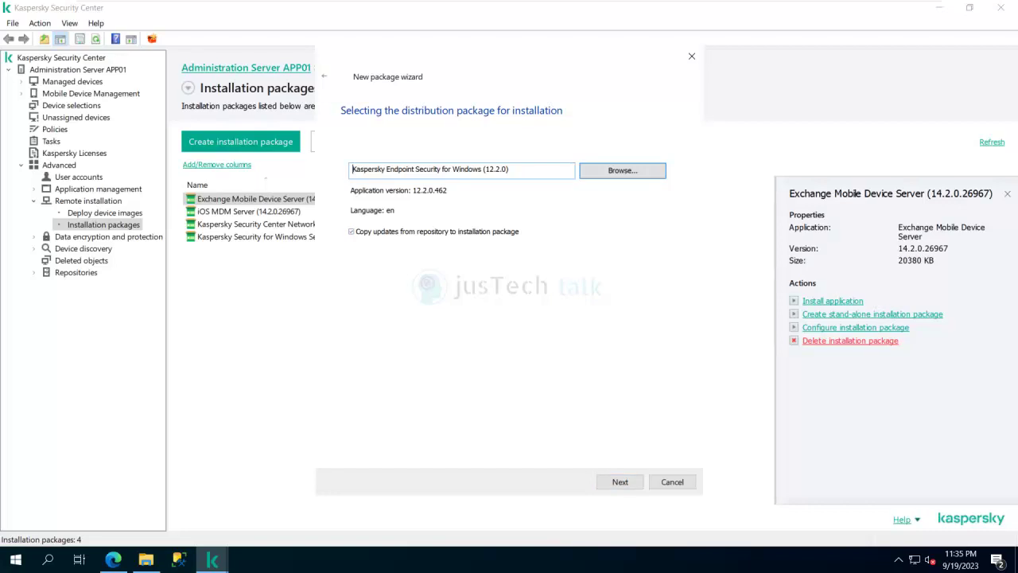
{"action": "left_click", "coordinate": [620, 482]}
Step: Accept the End User License Agreement and Privacy Policy, and complete the package creation including the management plug-in installation
{"action": "left_click", "coordinate": [343, 391]}
{"action": "left_click", "coordinate": [343, 422]}
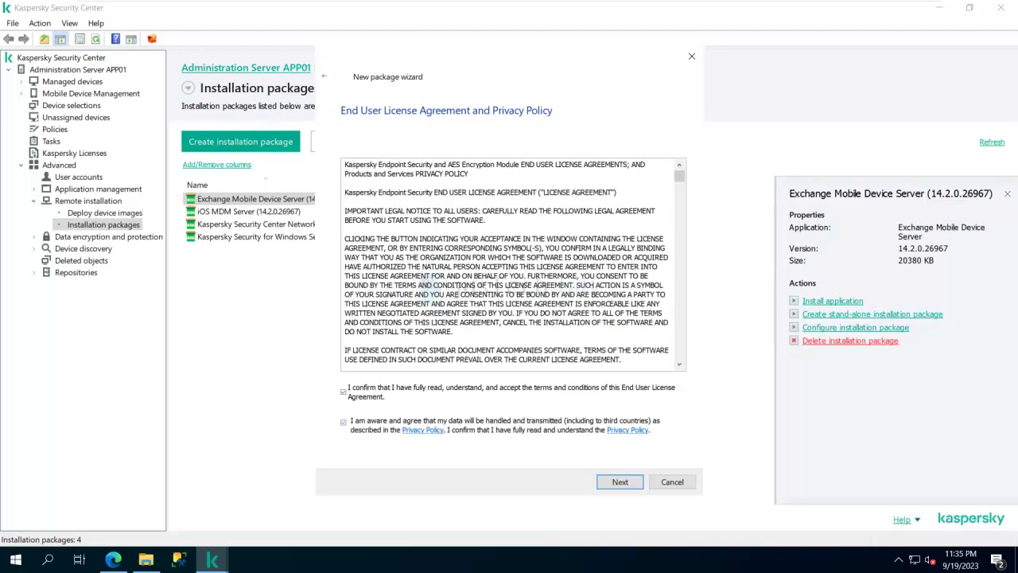
{"action": "left_click", "coordinate": [620, 482]}
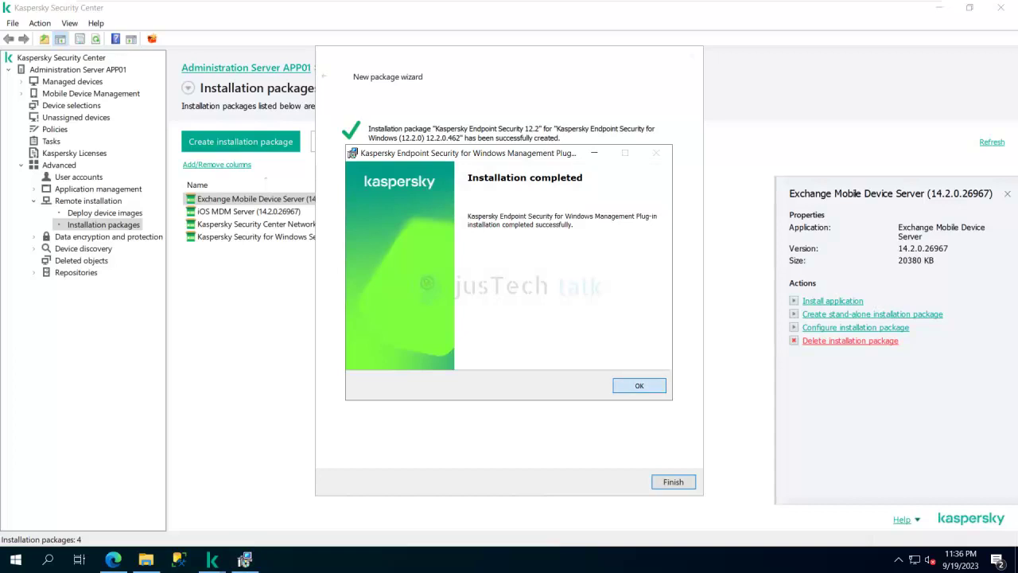
{"action": "left_click", "coordinate": [639, 385]}
{"action": "left_click", "coordinate": [673, 481]}
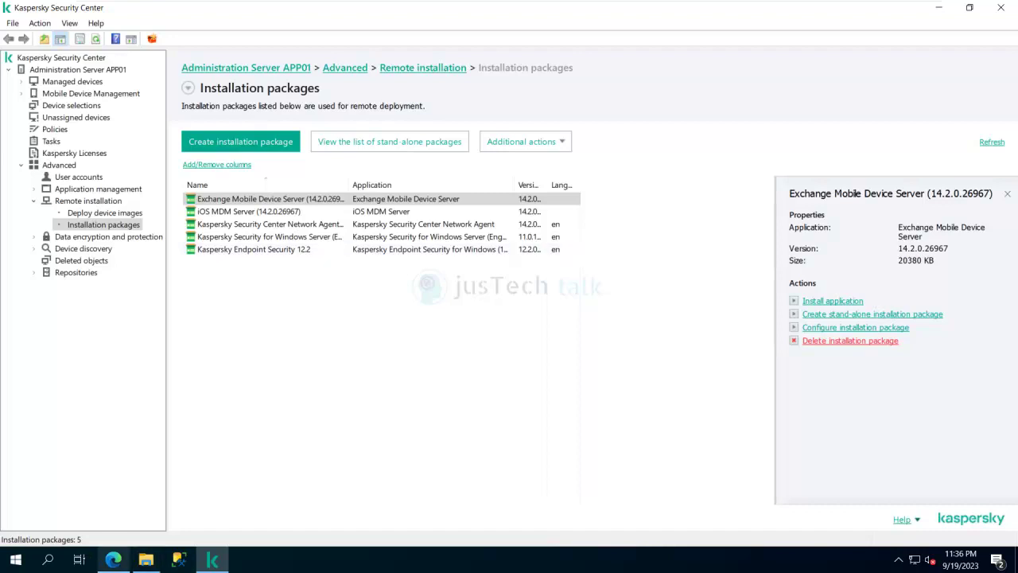
Step: Switch to the Kaspersky Security Center Web Console in Edge to check the list of installation packages
{"action": "left_click", "coordinate": [113, 559]}
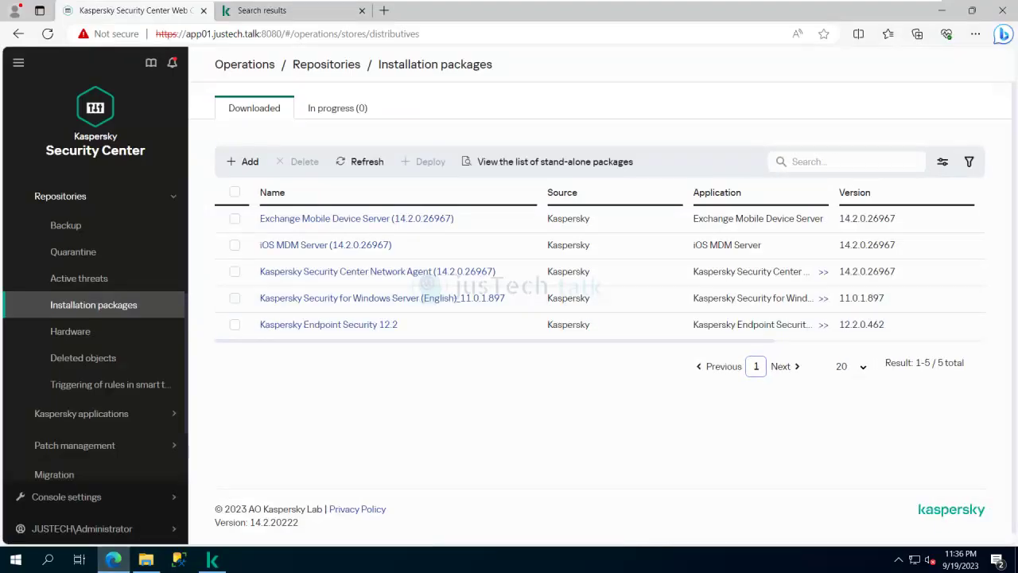